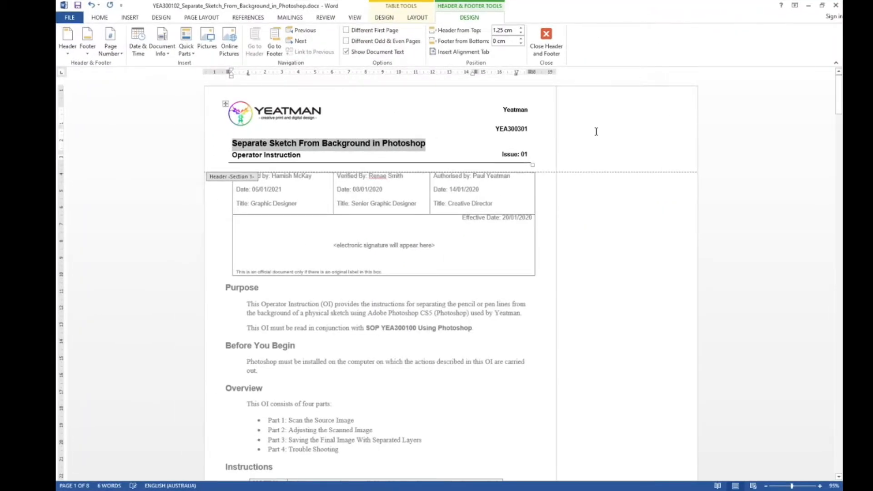
Close header editing and return to the body of the operator instruction on the Part 1 page.
scroll(600, 129, down, 10)
scroll(597, 135, down, 7)
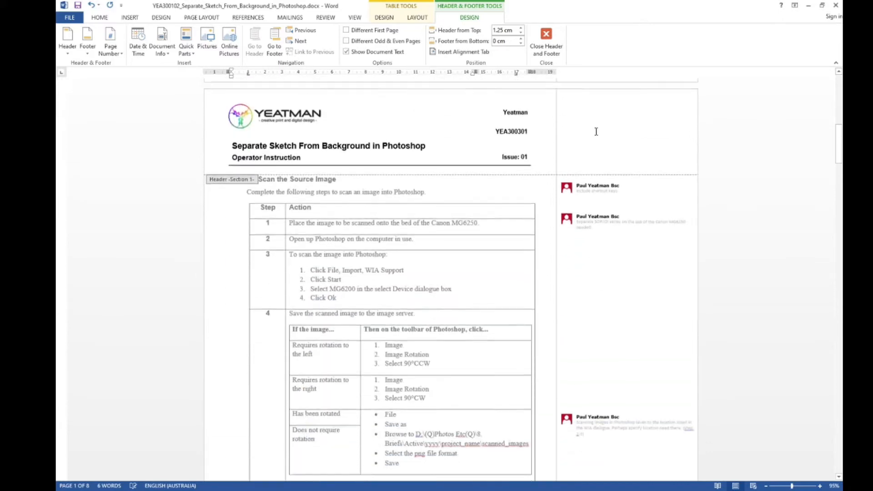
click(748, 145)
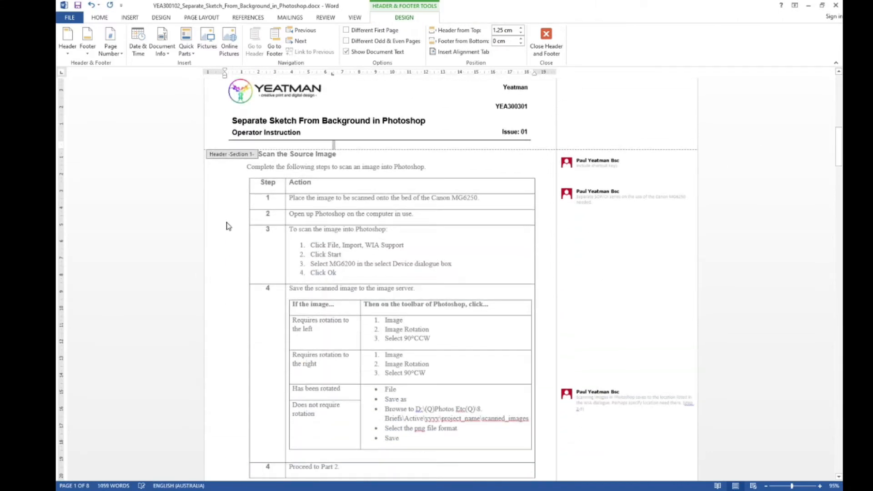
double_click(165, 222)
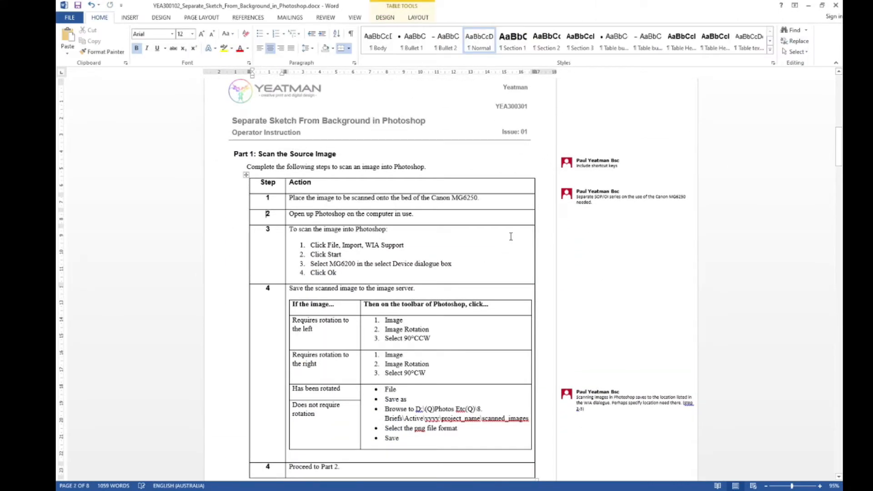
Review the instruction's opening sections and the Part 1 table on scanning the source image.
scroll(511, 236, down, 2)
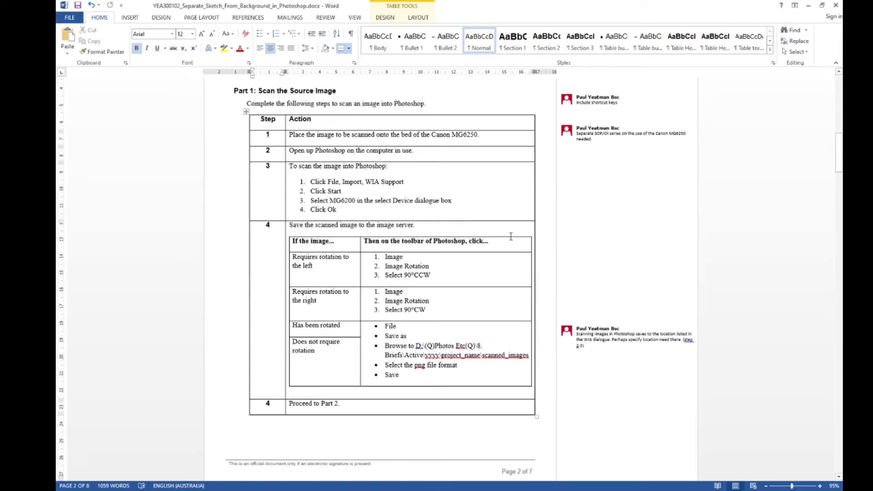
scroll(167, 239, up, 10)
scroll(167, 239, down, 10)
scroll(168, 236, up, 13)
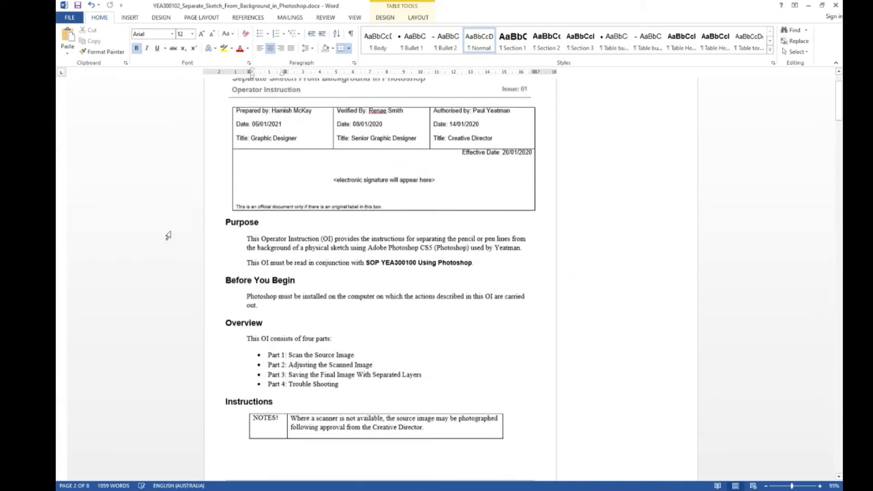
scroll(168, 236, up, 2)
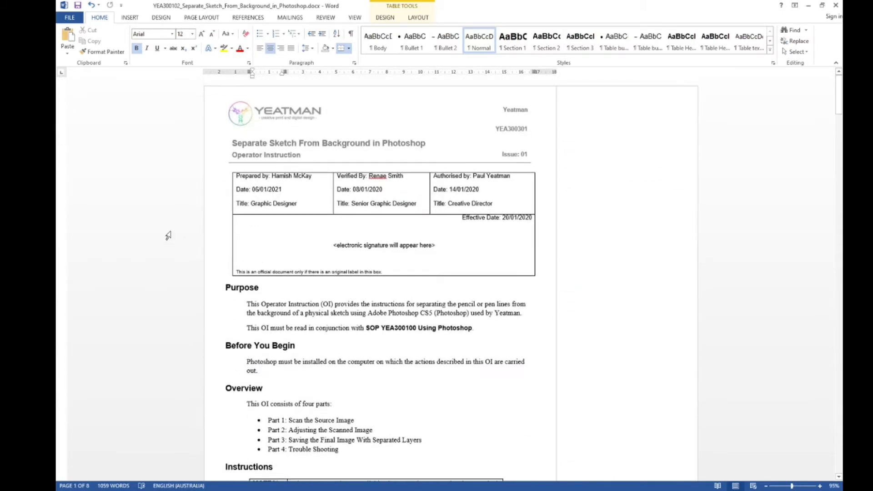
scroll(169, 235, down, 3)
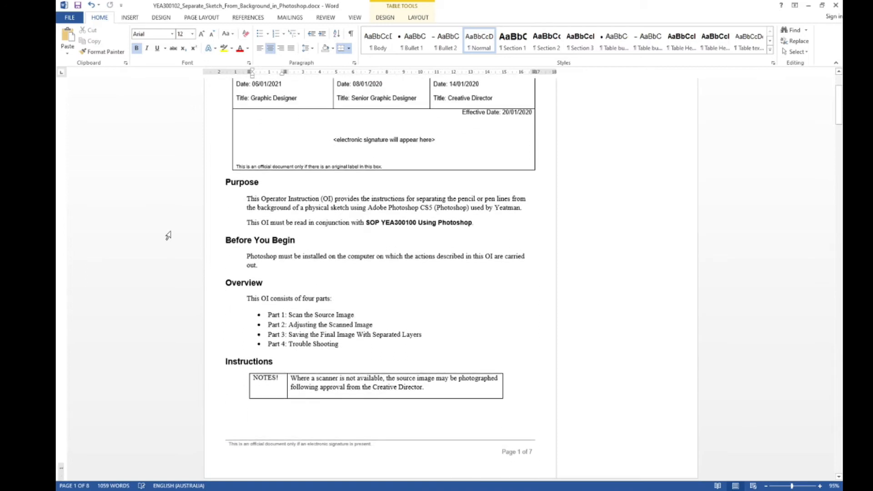
scroll(168, 235, down, 2)
scroll(168, 236, down, 3)
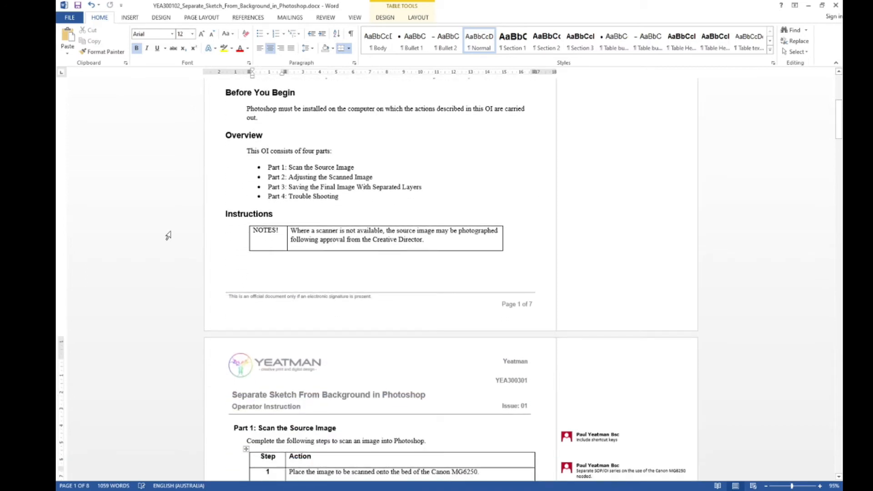
scroll(168, 236, down, 9)
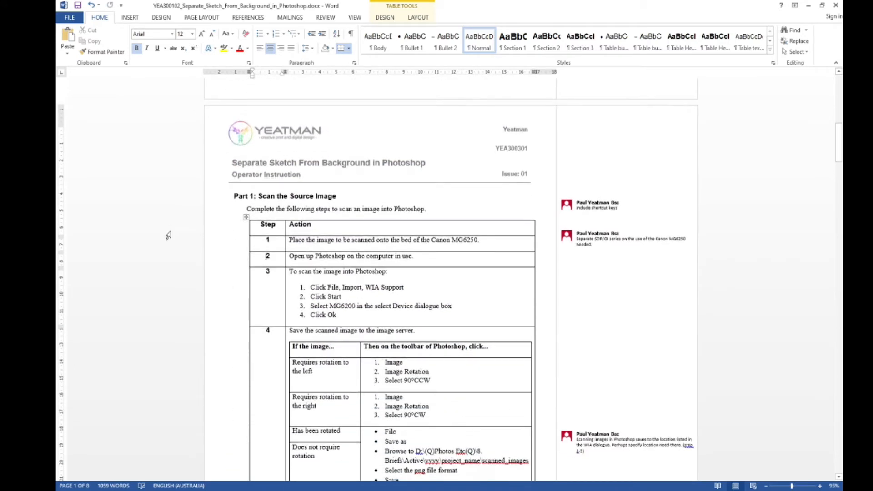
scroll(168, 235, down, 8)
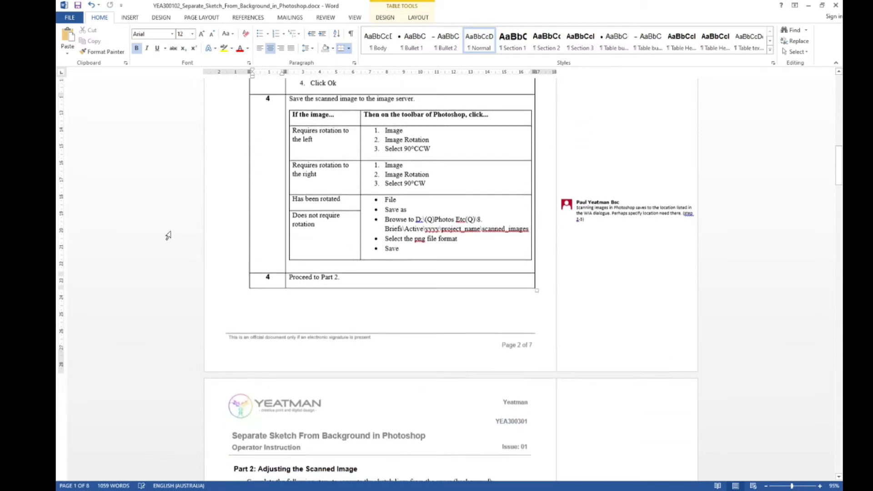
Examine the Part 2 steps for adjusting the scanned image and separating the sketch lines from the paper.
scroll(171, 236, down, 8)
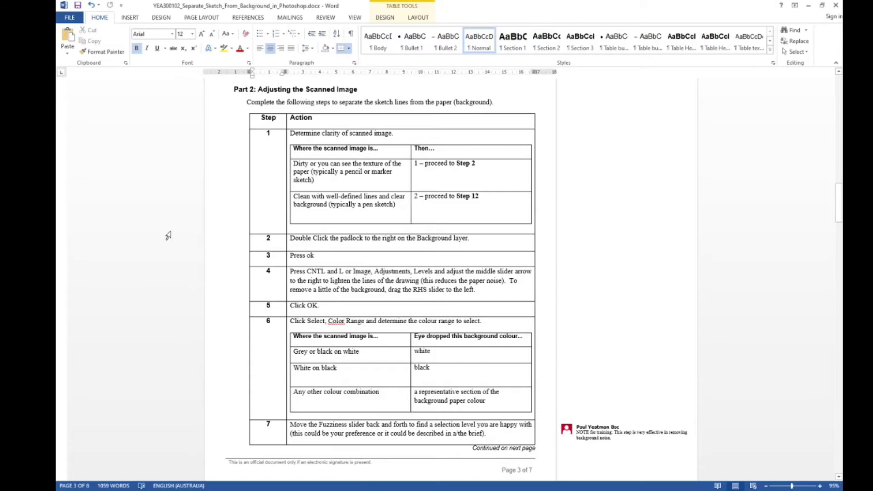
scroll(169, 236, down, 1)
scroll(168, 235, up, 3)
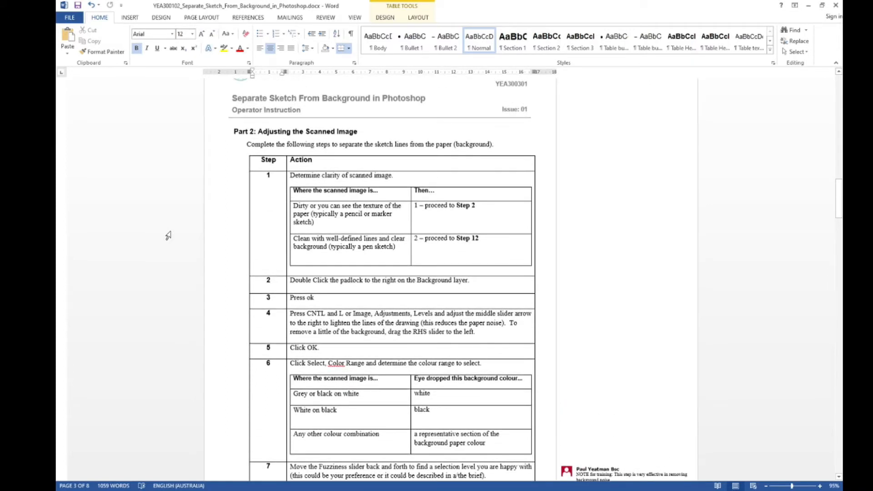
scroll(168, 235, down, 13)
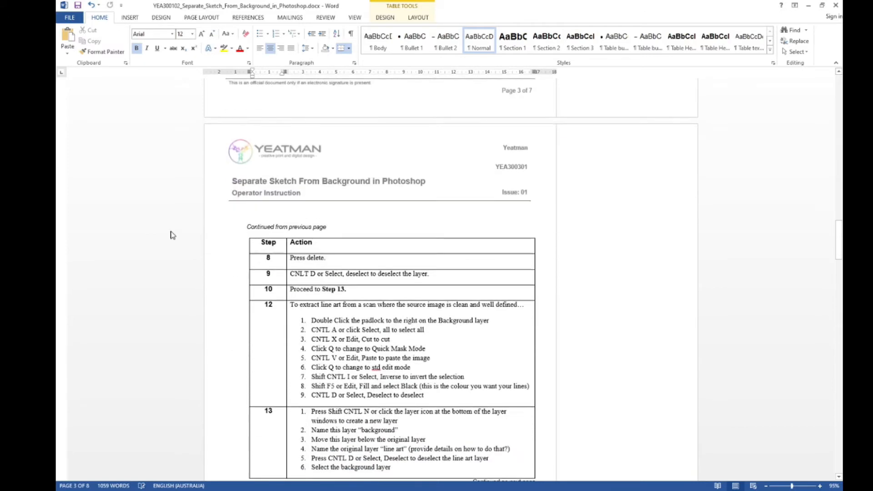
scroll(172, 236, up, 20)
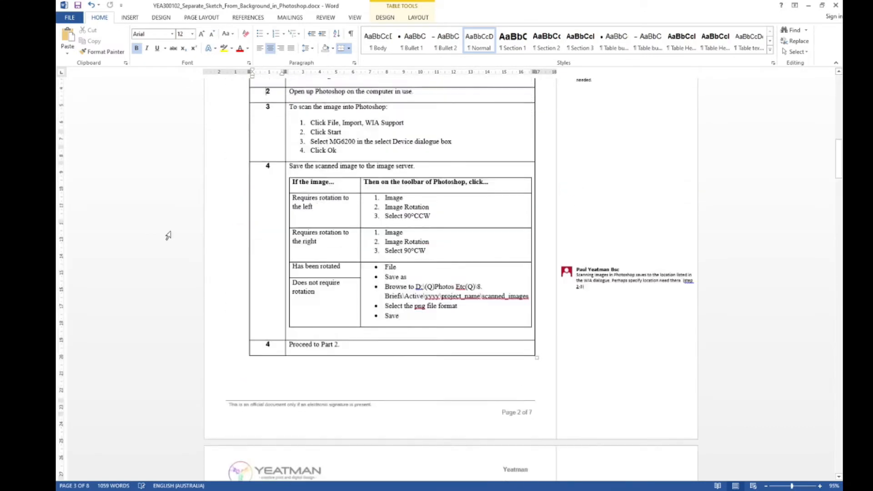
scroll(169, 236, up, 3)
scroll(172, 236, down, 11)
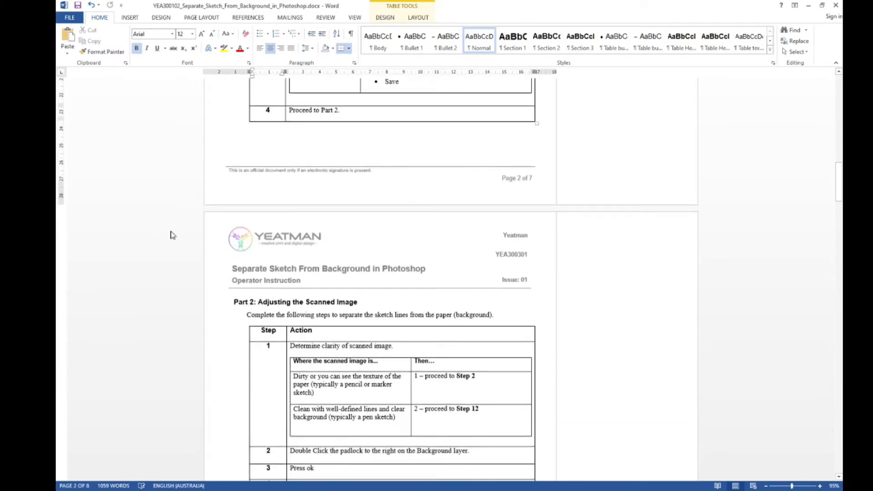
scroll(172, 236, down, 3)
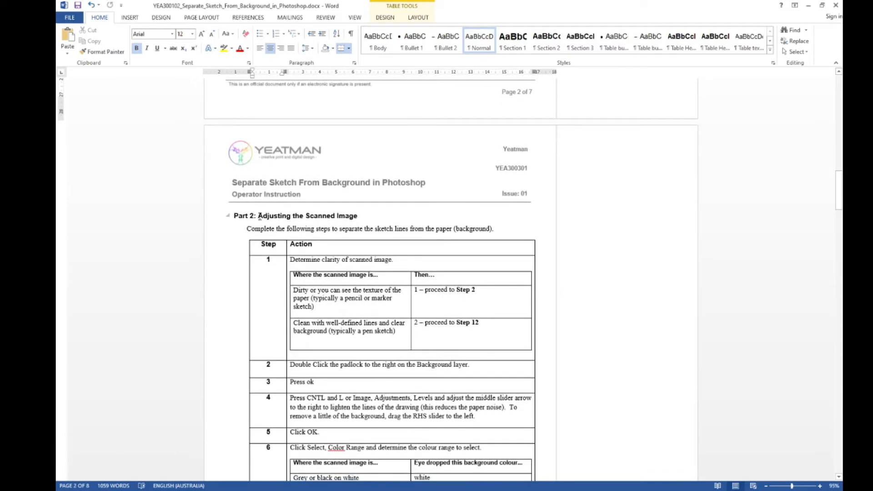
scroll(197, 226, down, 1)
scroll(198, 225, down, 2)
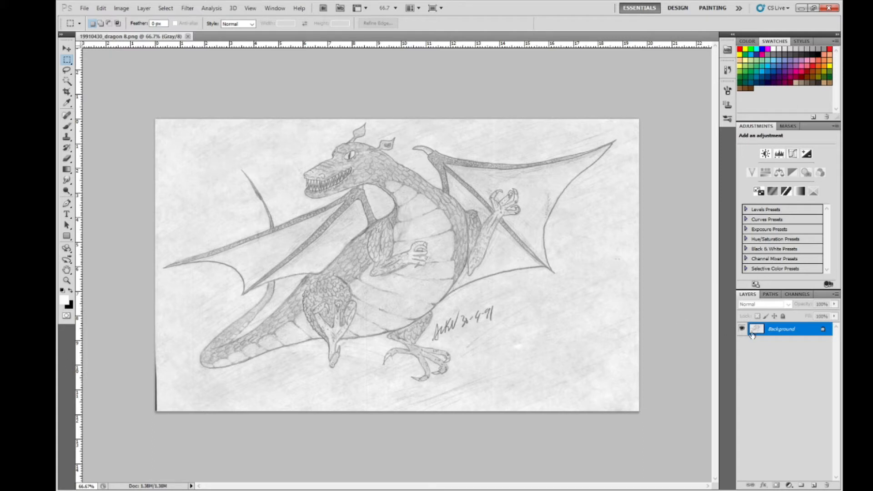
Convert the dragon scan's locked Background into a regular layer and apply Levels with midtone 0.20 and white input 207.
double_click(778, 334)
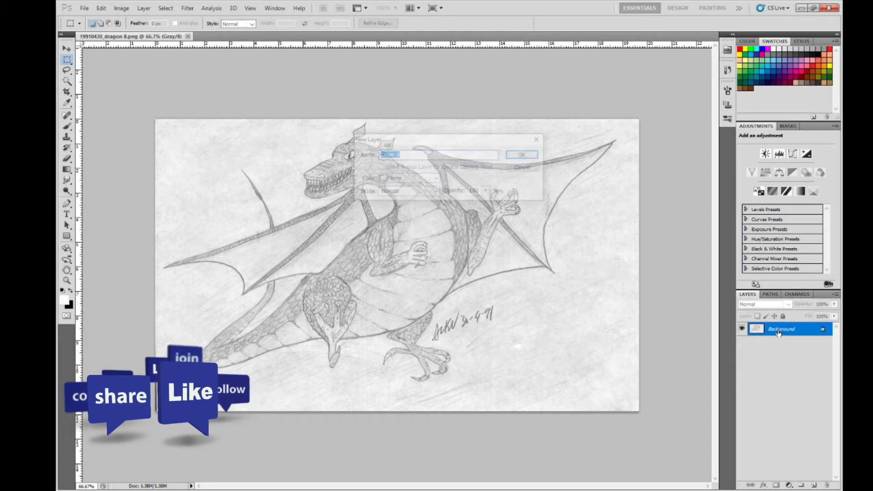
click(533, 156)
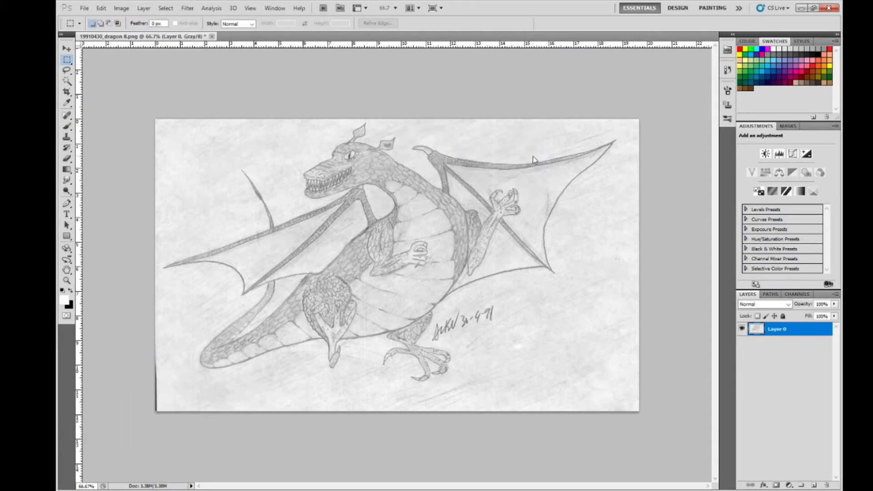
key(ctrl+l)
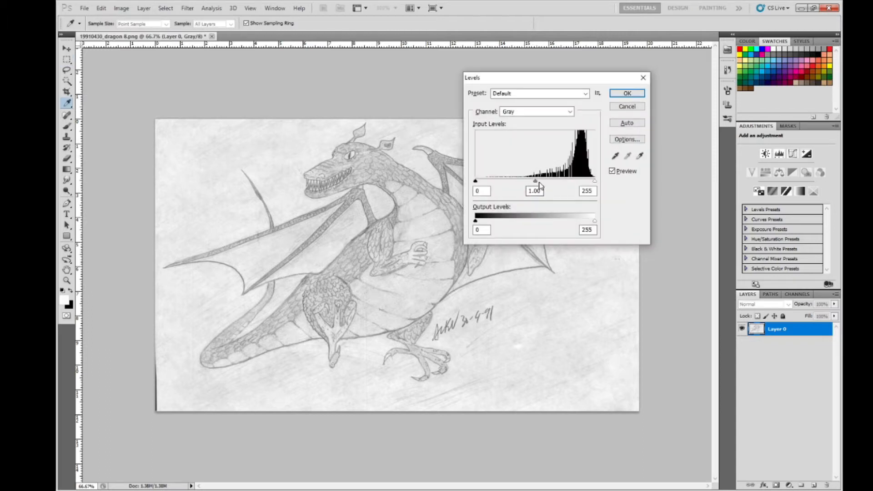
drag(535, 182, 579, 182)
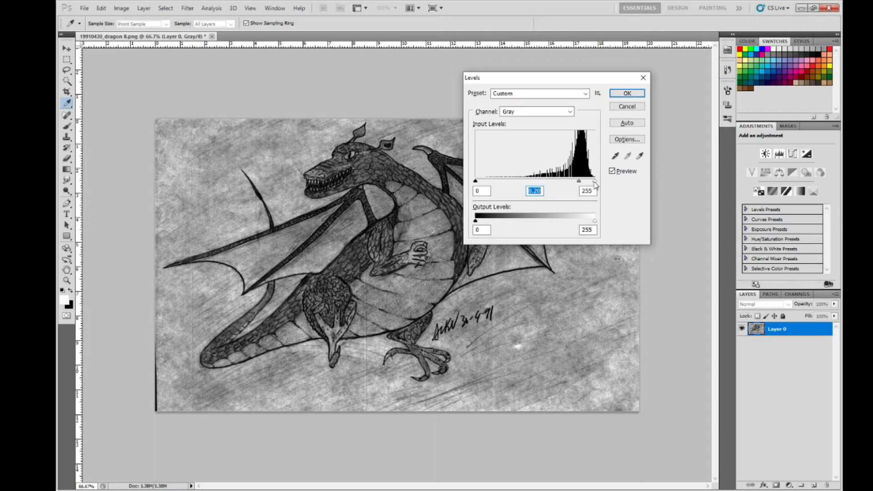
drag(594, 182, 562, 184)
click(561, 183)
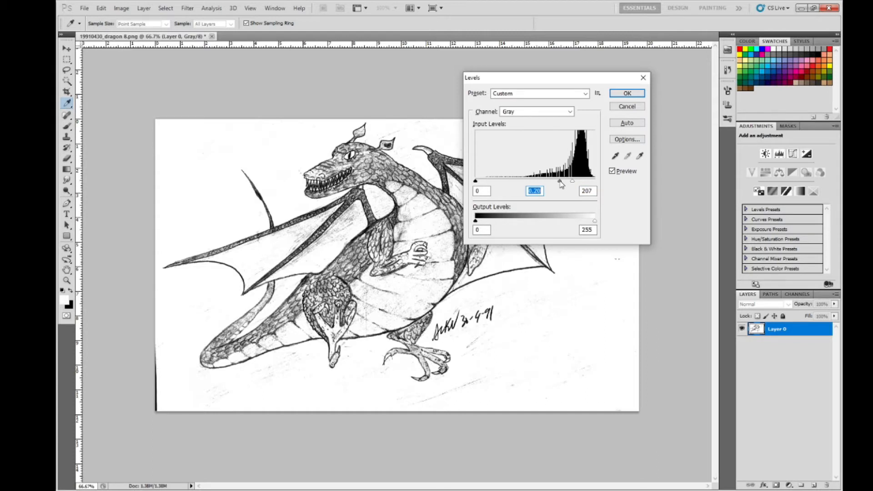
click(627, 93)
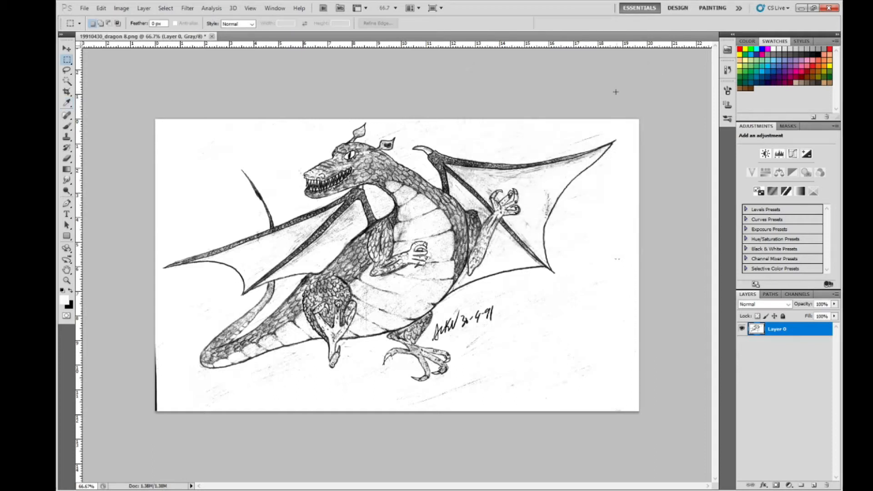
Select the white paper areas with Color Range, using Sampled Colors and a fuzziness of 120.
click(166, 8)
click(200, 88)
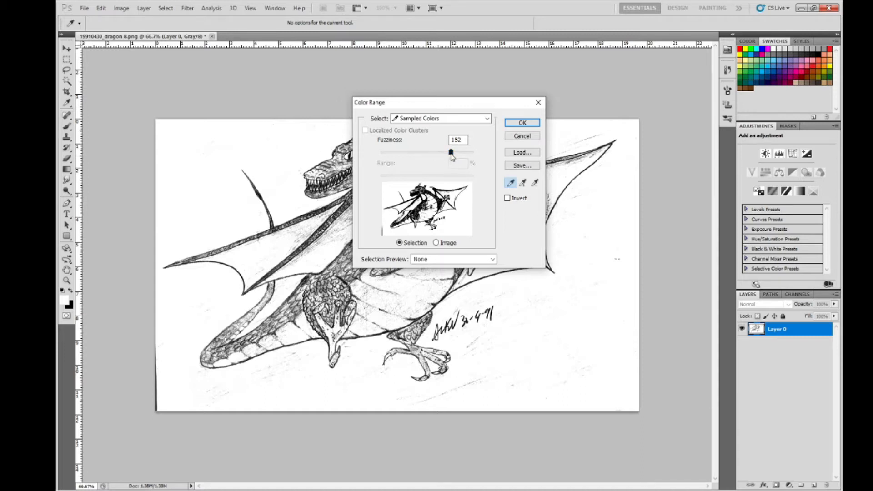
drag(451, 152, 312, 154)
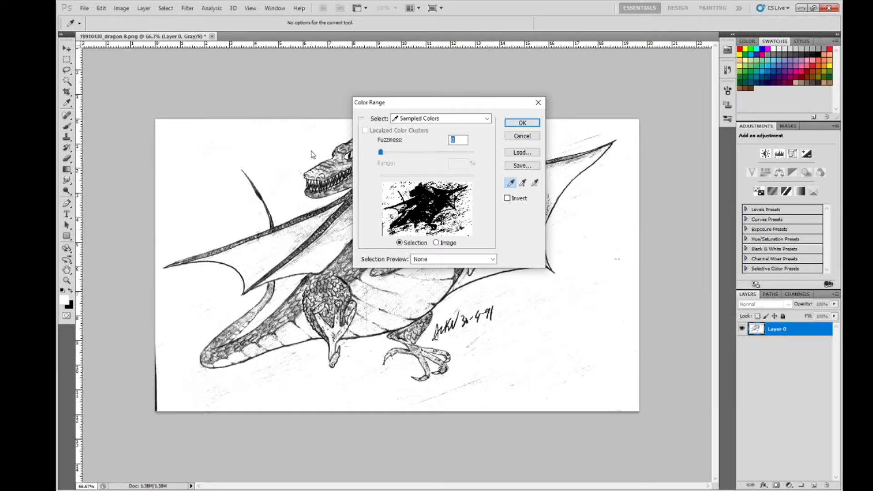
drag(312, 155, 438, 156)
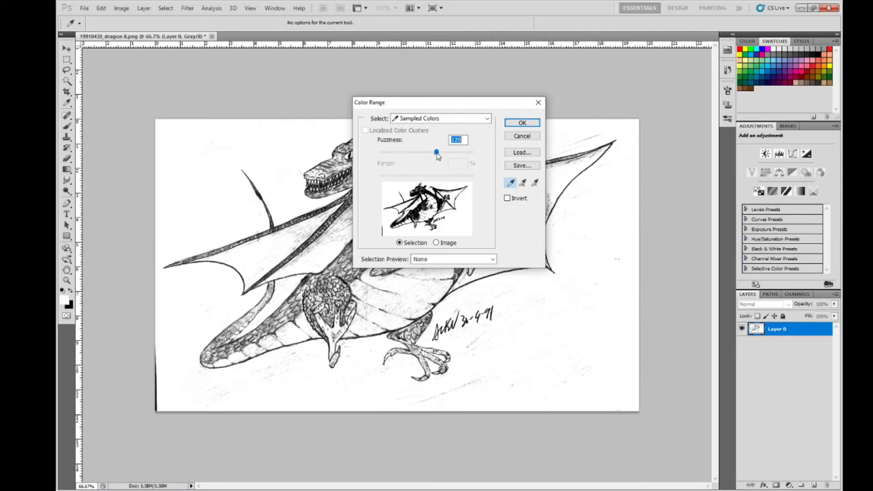
click(522, 123)
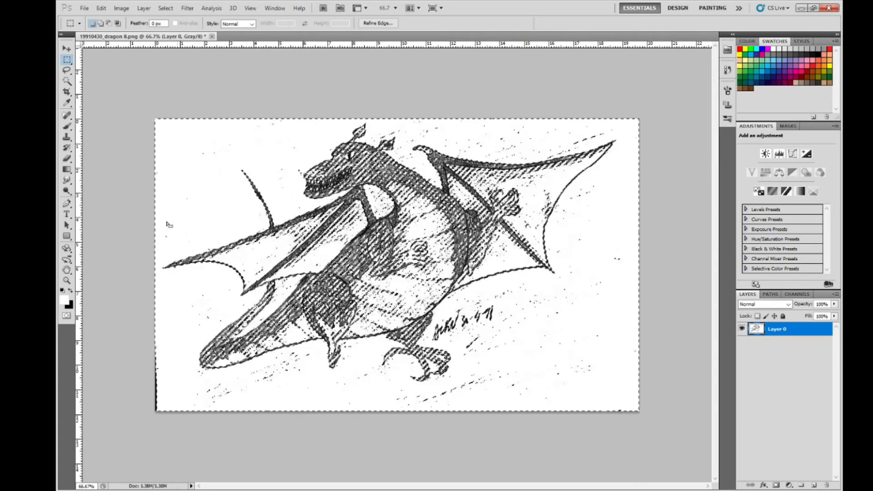
Delete the selected white paper from the dragon layer, clear the selection and switch to the Move tool.
key(ctrl+d)
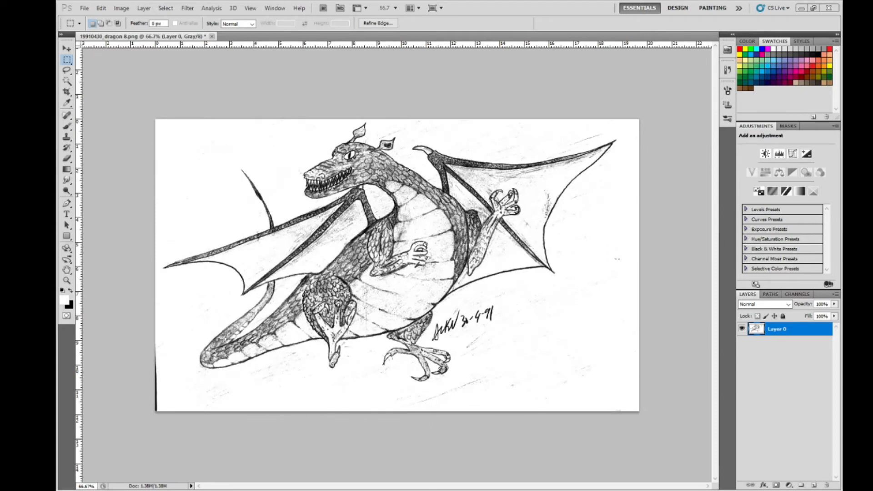
key(ctrl+shift+d)
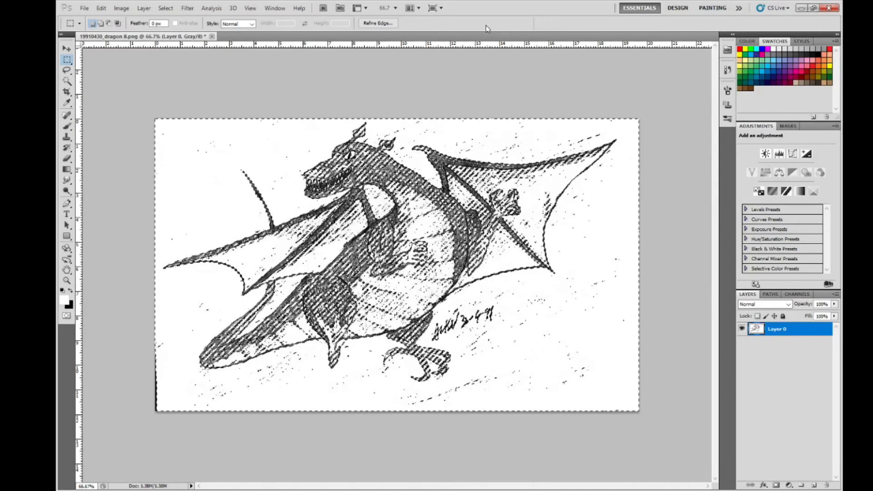
key(Delete)
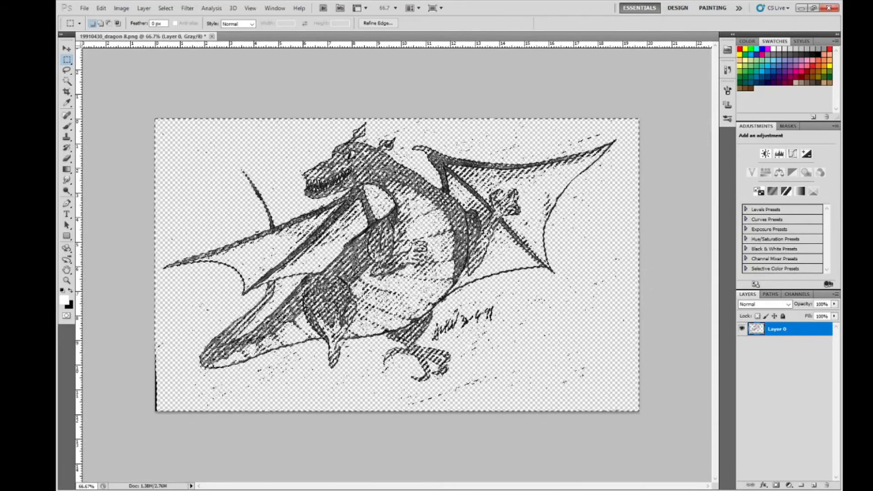
key(ctrl+d)
key(v)
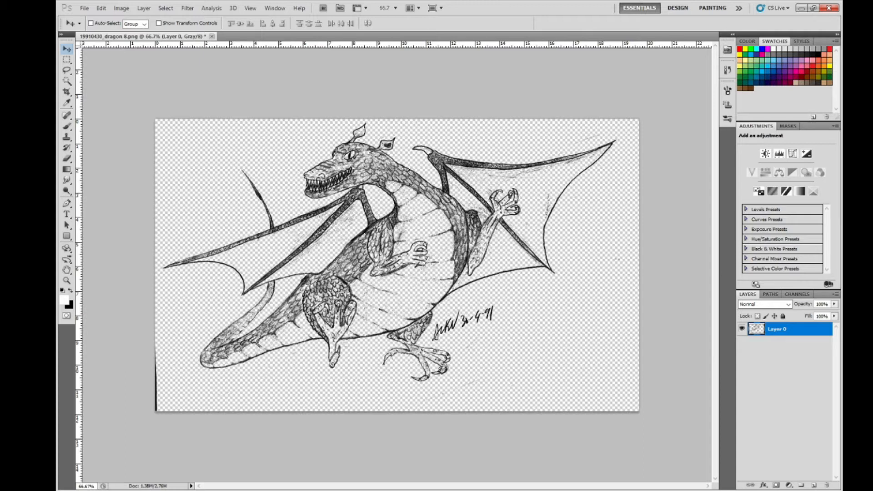
Create a new layer named "Background" and place it below the dragon layer.
key(ctrl+shift+n)
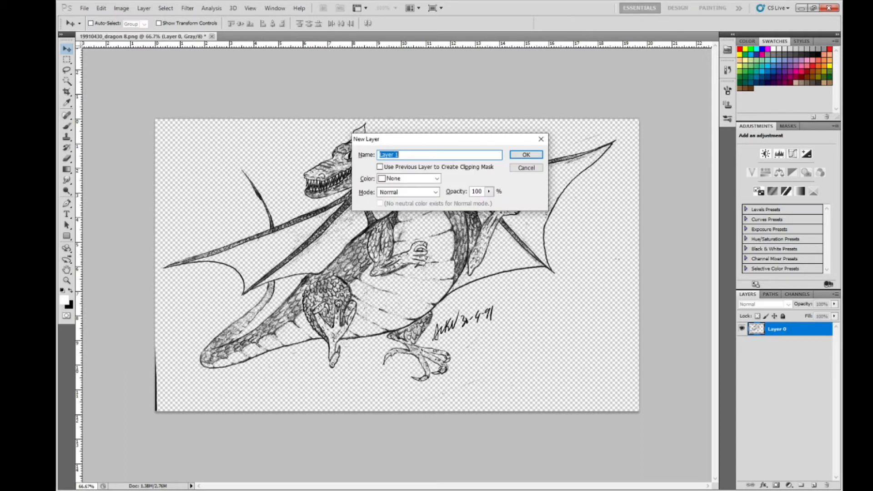
text(Background)
click(526, 155)
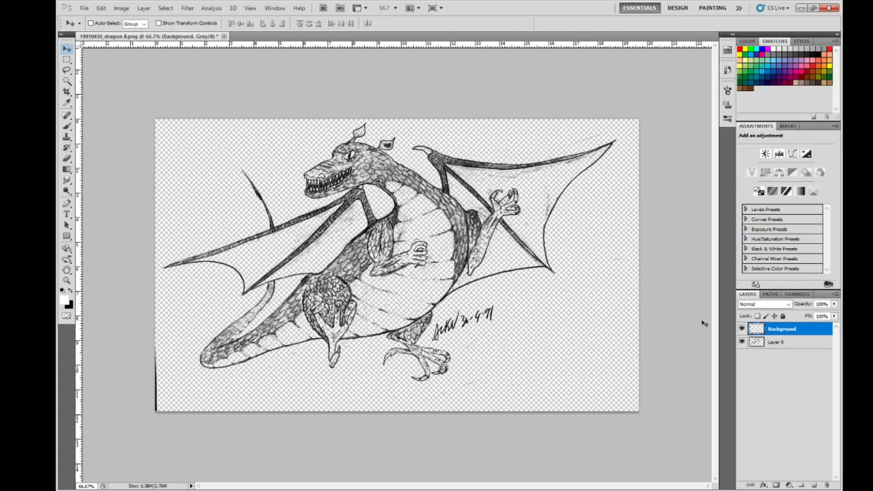
drag(769, 329, 772, 351)
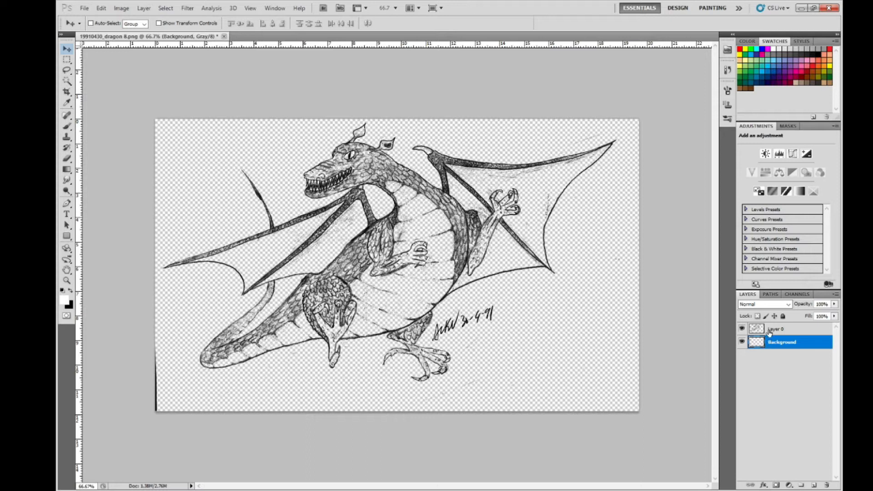
Rename the dragon layer as "line art".
double_click(776, 329)
key(BackSpace)
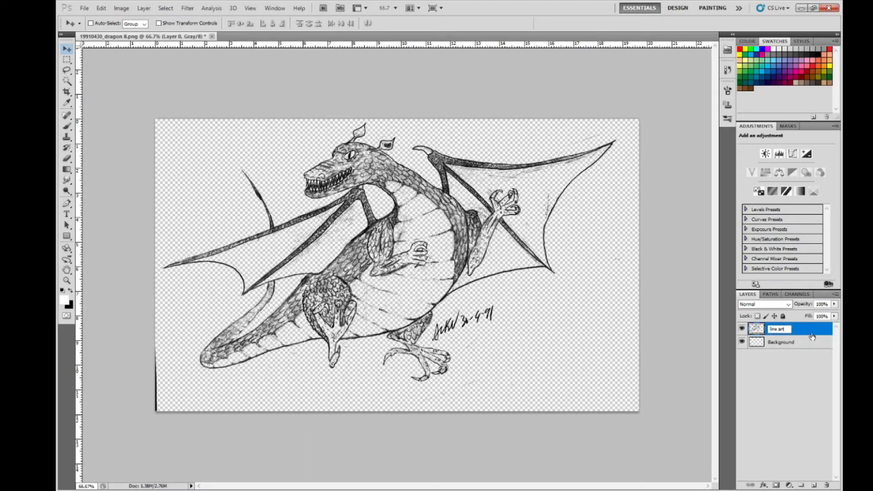
key(Return)
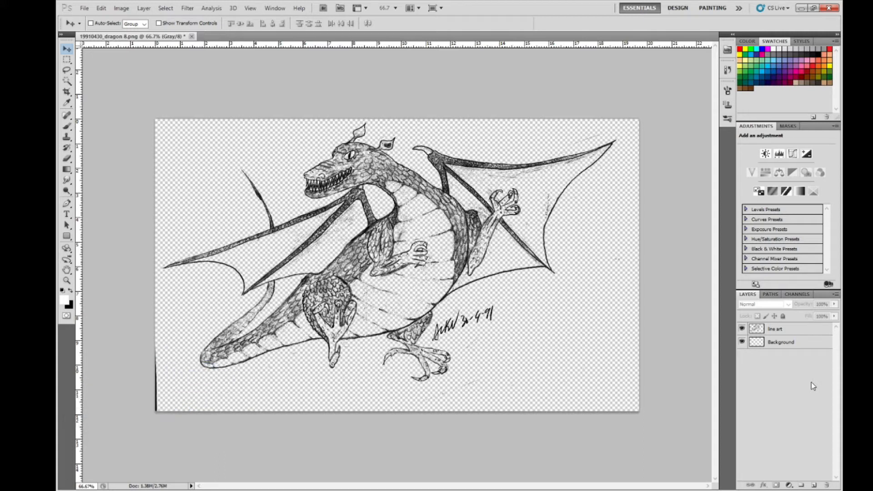
Fill the Background layer with the white foreground color in Normal mode at 100% opacity, and return to the Move tool.
click(782, 342)
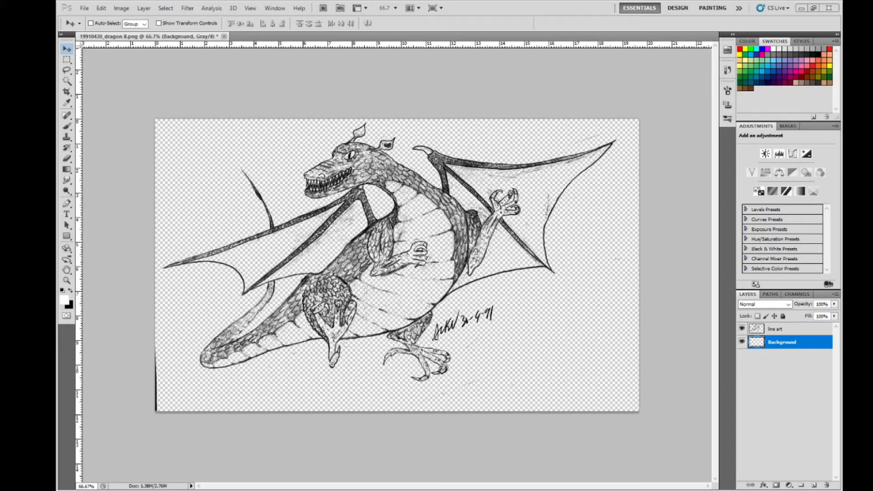
key(i)
key(shift+F5)
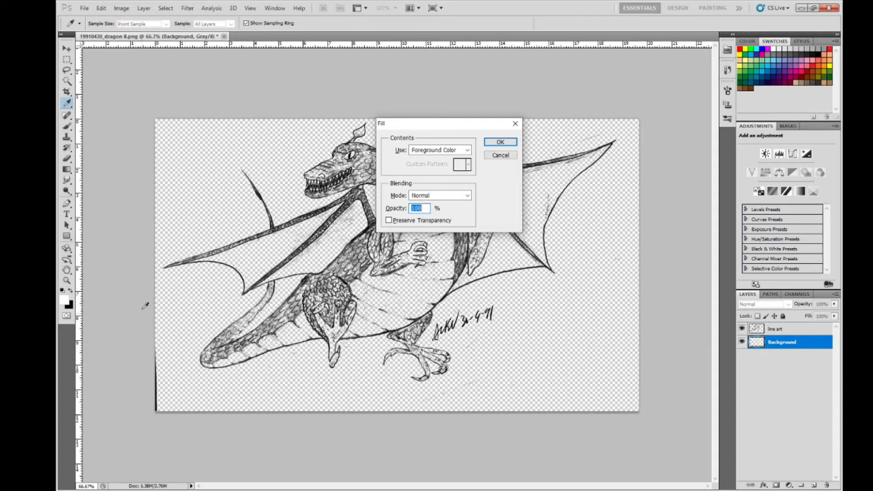
click(468, 151)
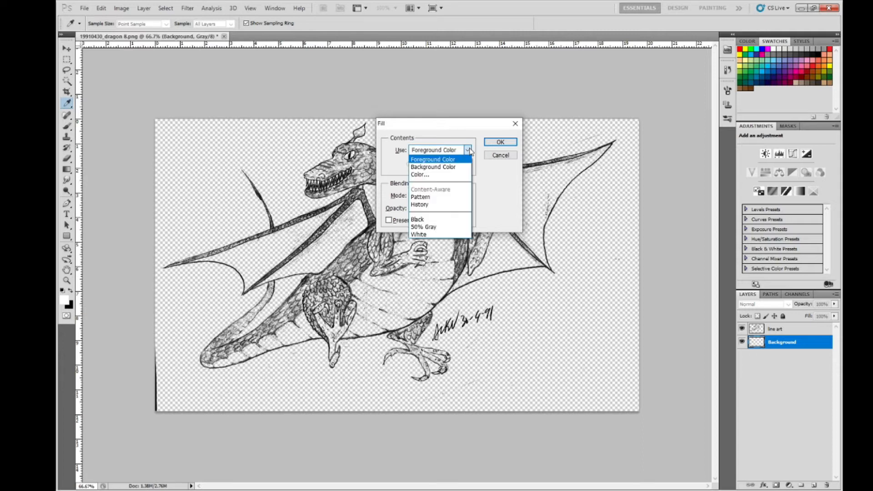
click(470, 151)
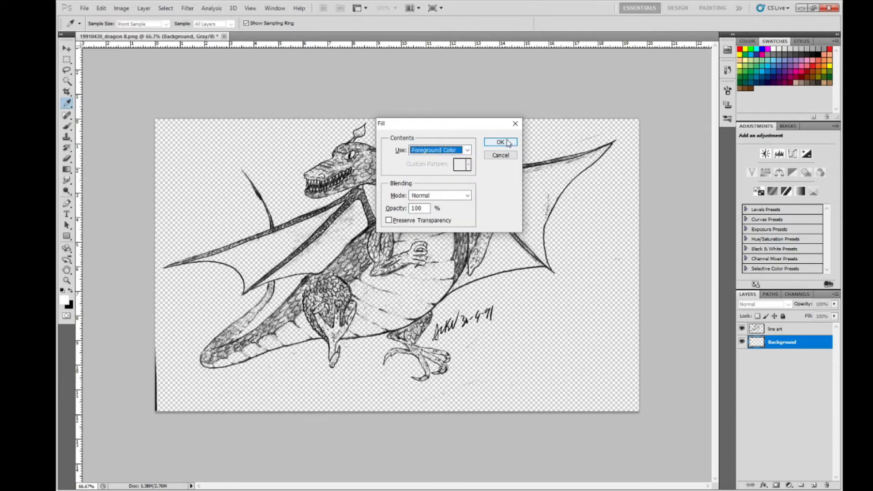
click(501, 142)
key(v)
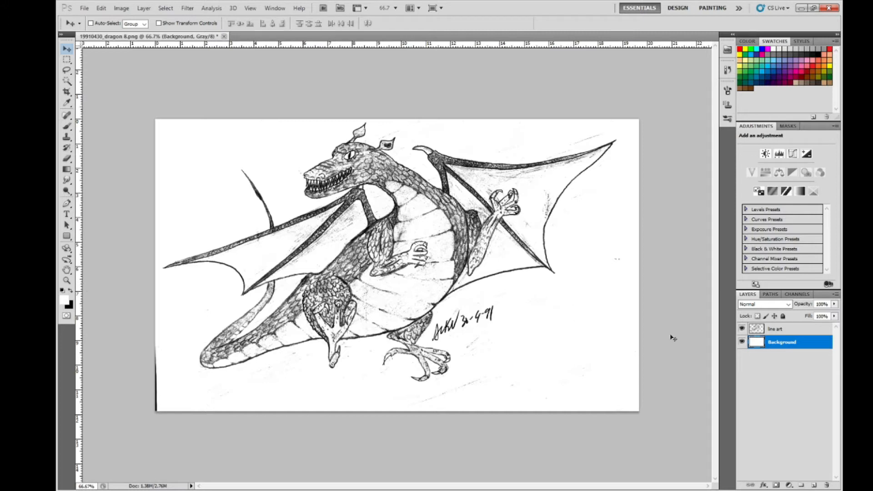
Toggle the visibility of the line art and Background layers to check that the lines are separate from the white fill.
click(742, 330)
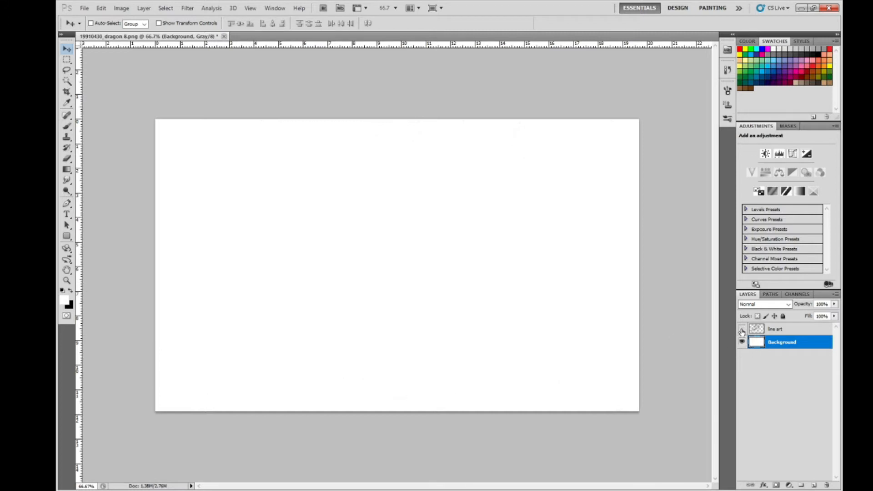
click(742, 329)
click(742, 342)
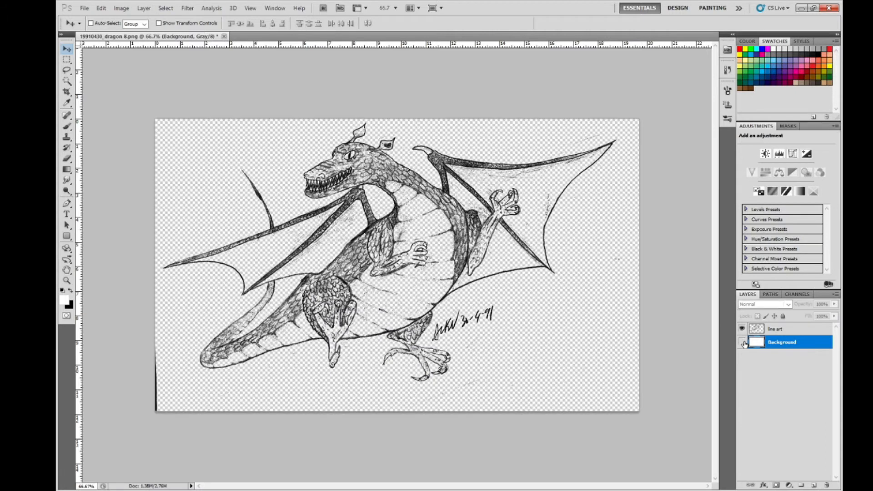
click(743, 342)
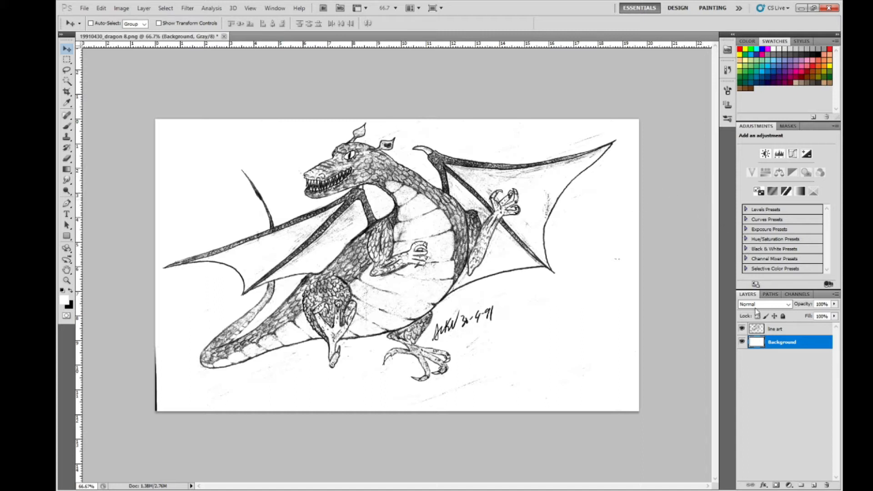
Duplicate the line art layer, set the copy's blend mode to Multiply, and duplicate that copy two more times.
click(784, 336)
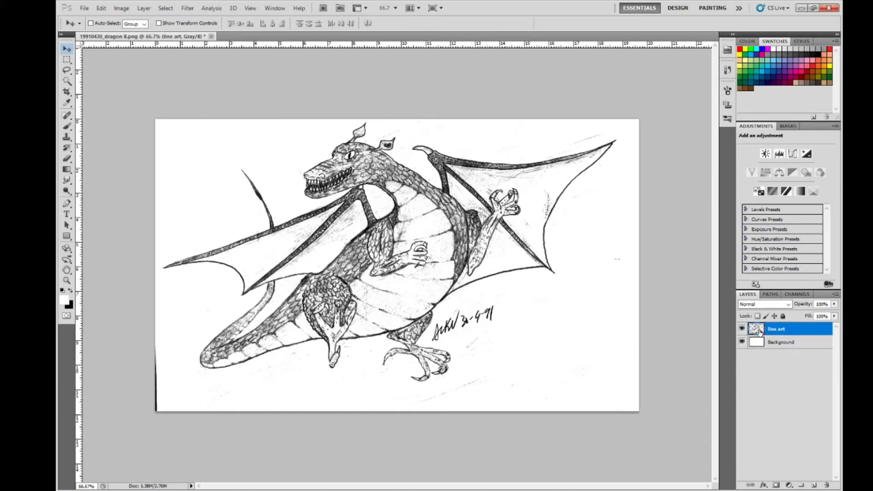
drag(764, 332, 810, 486)
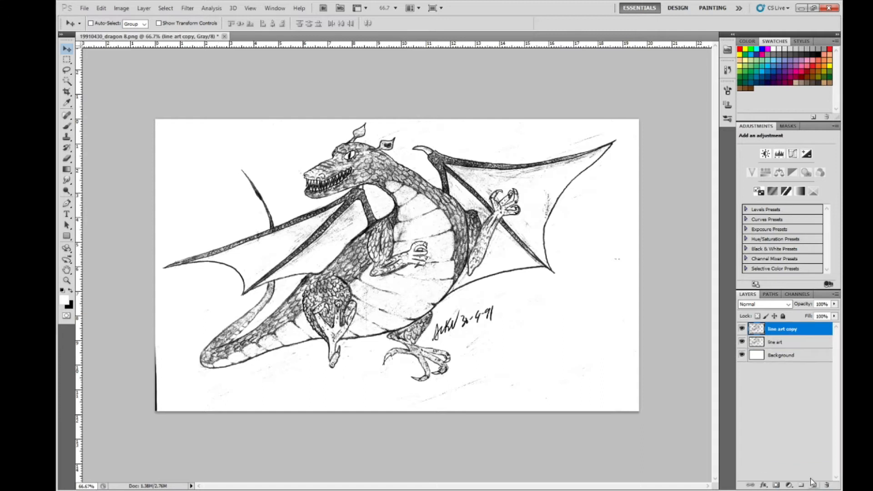
click(788, 304)
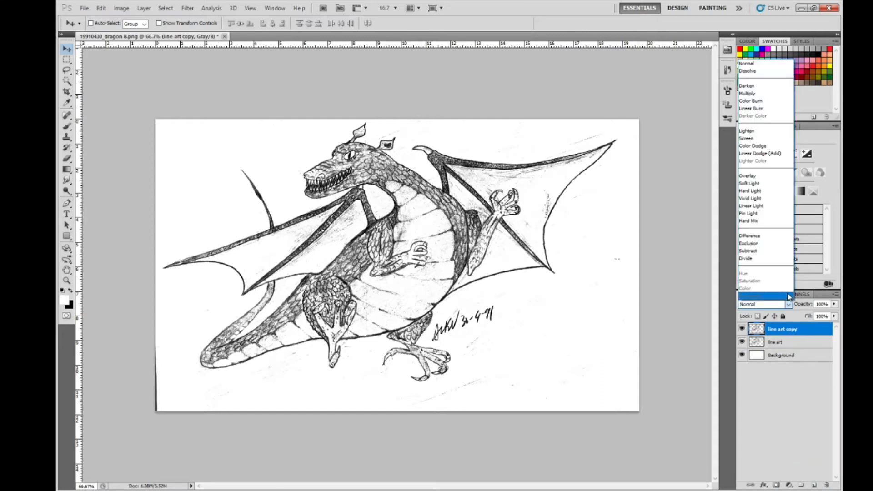
click(769, 94)
drag(753, 337, 815, 486)
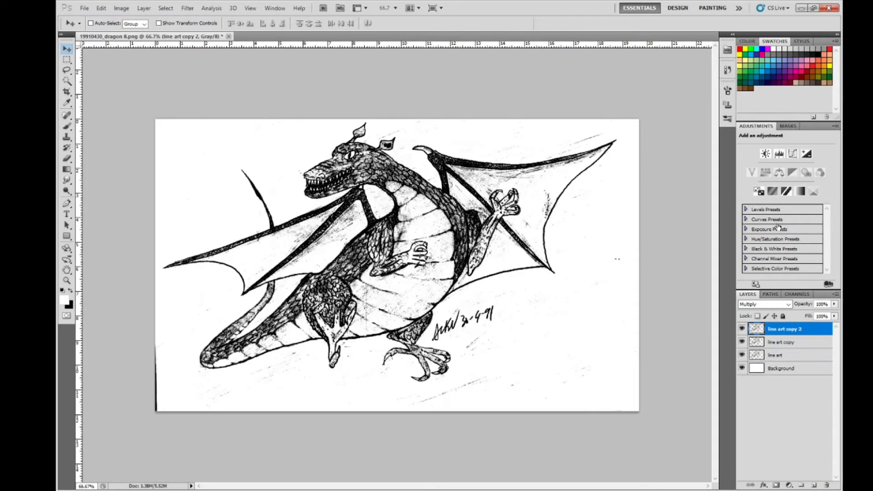
mouse_move(759, 328)
mouse_down()
mouse_move(797, 464)
mouse_move(814, 485)
mouse_up()
Toggle the visibility of the Multiply copies one after another to compare how dark the lines look.
click(743, 329)
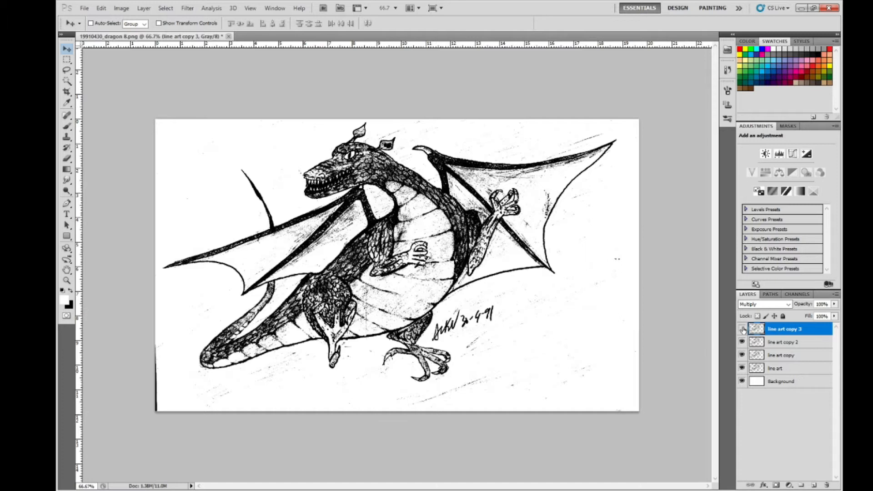
click(742, 341)
click(742, 356)
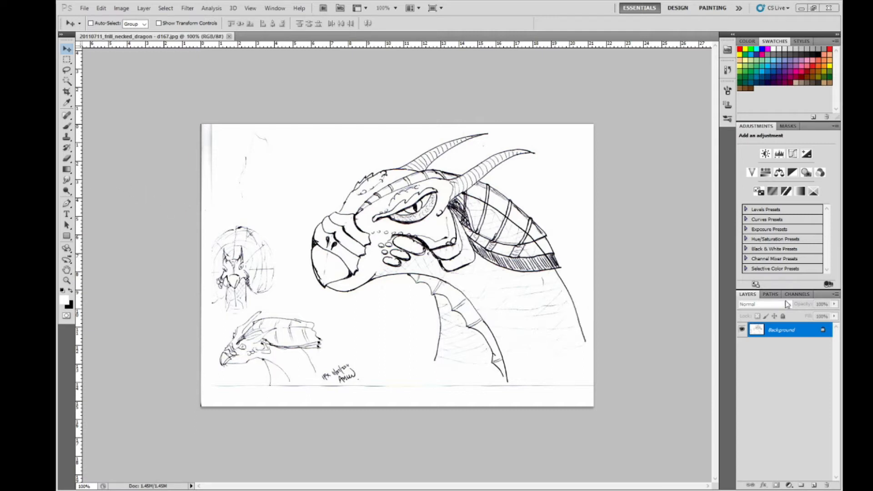
Convert the frill-necked dragon image's locked Background into a regular layer and cut its entire contents to the clipboard.
double_click(788, 334)
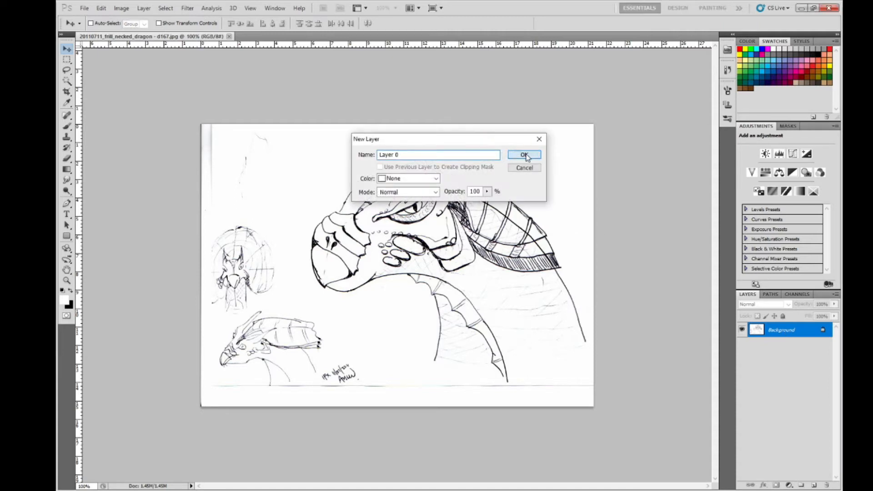
click(525, 156)
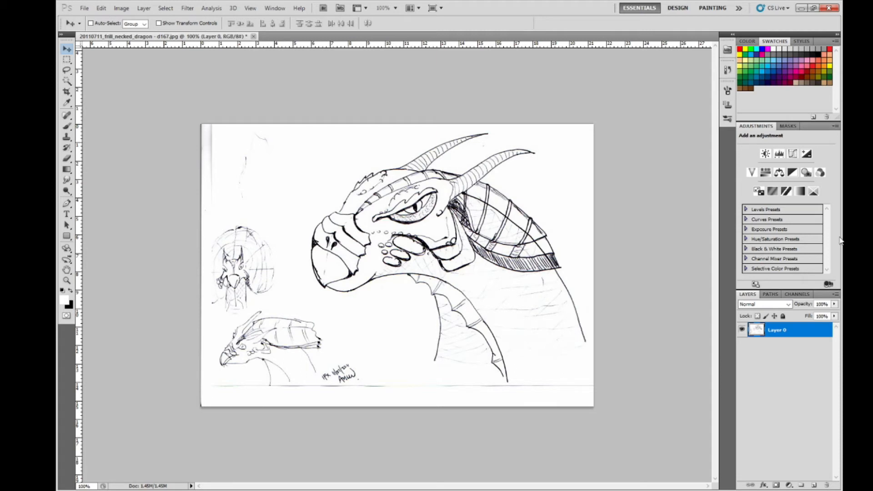
key(ctrl+a)
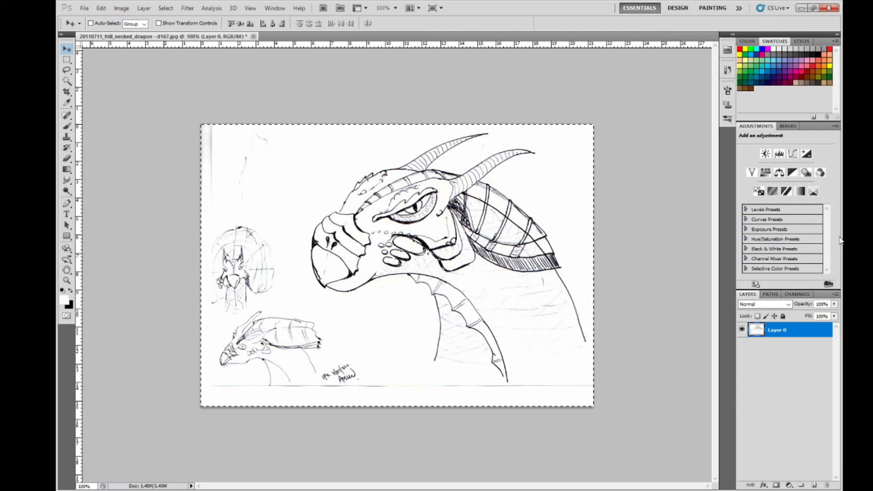
key(ctrl+x)
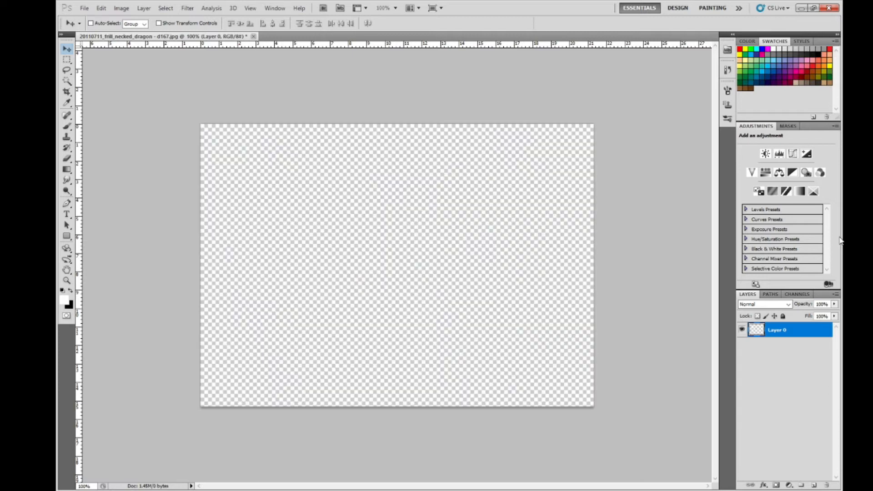
Reset the colors to default, paste the cut sketch into a Quick Mask, and exit the mask to load it as a selection.
key(d)
key(q)
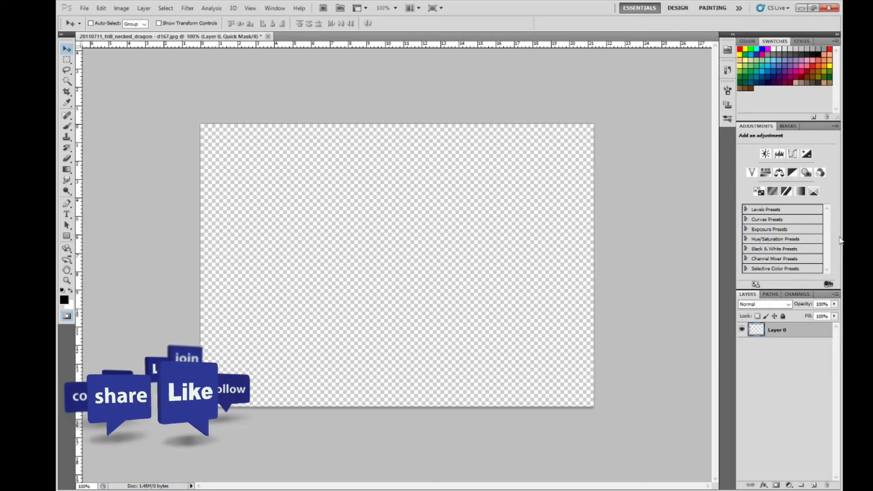
key(ctrl+v)
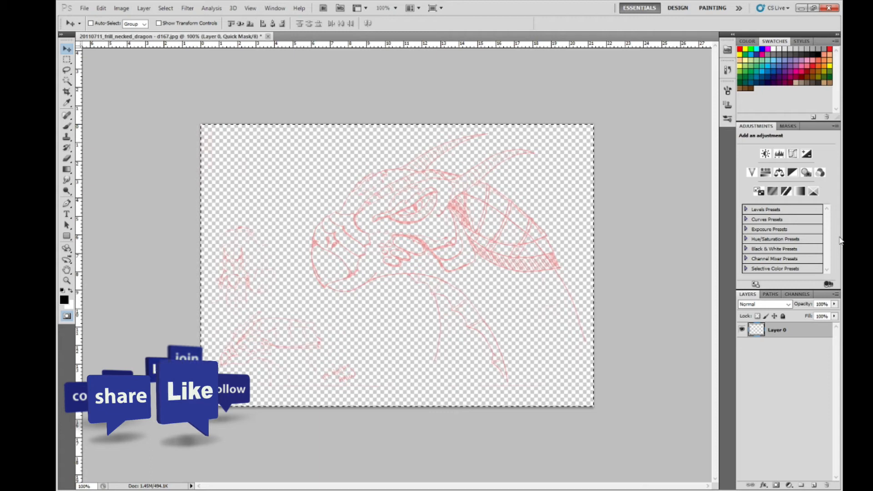
key(q)
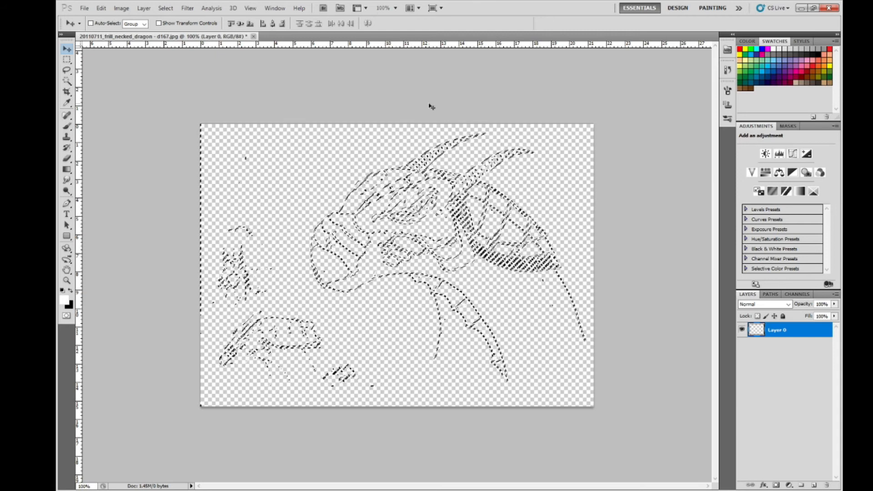
Fill the line selection with the black background color at 100% opacity and deselect.
key(shift+BackSpace)
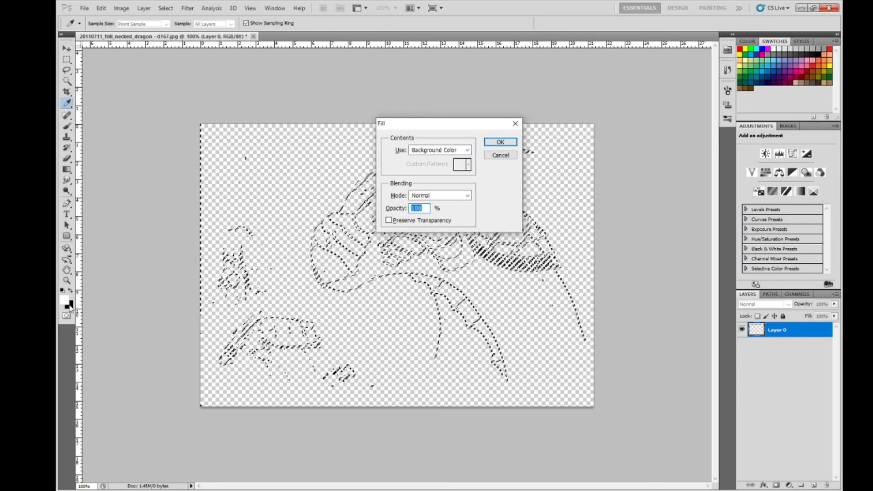
click(500, 143)
key(v)
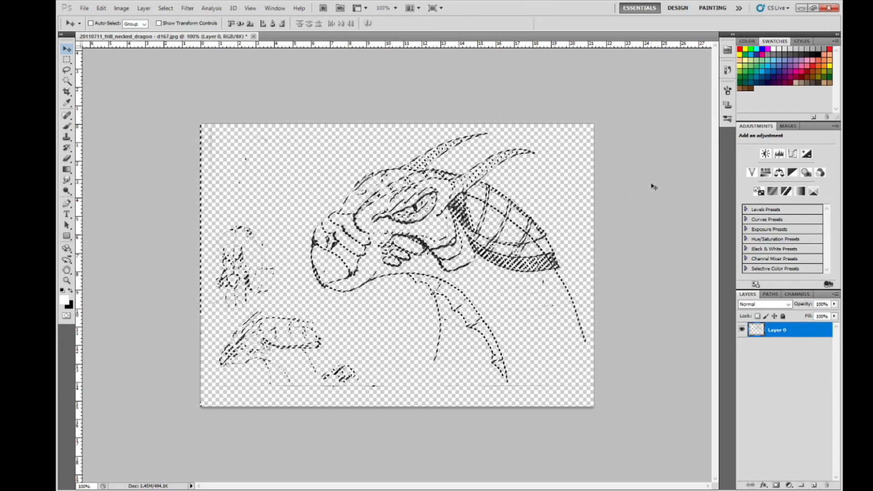
key(ctrl+d)
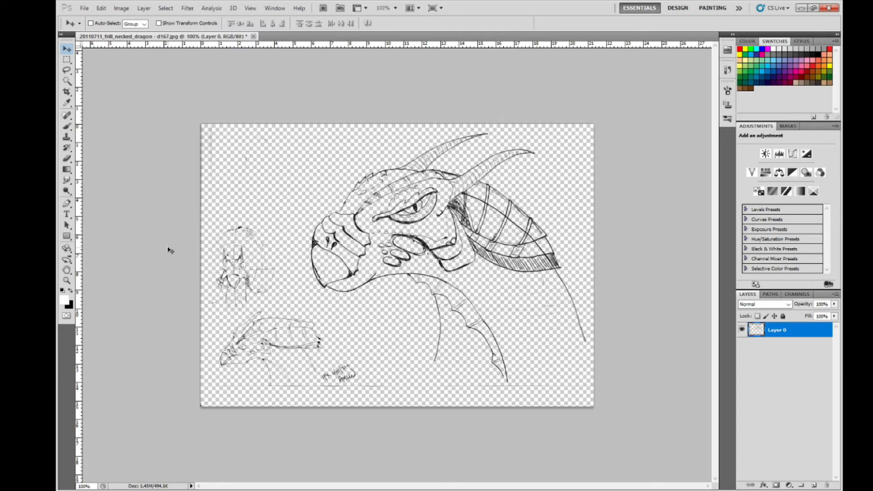
Create a new layer named "Background" and place it below the frill-necked dragon's Layer 0.
key(ctrl+shift+n)
text(Background)
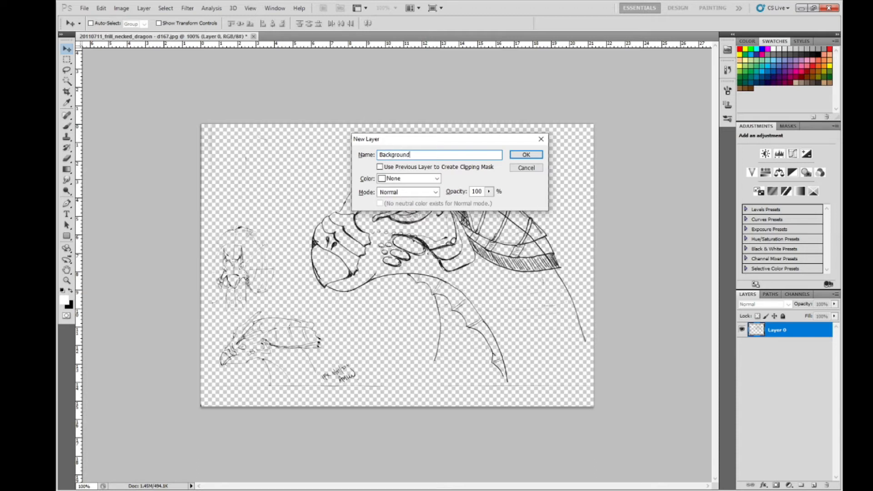
click(527, 154)
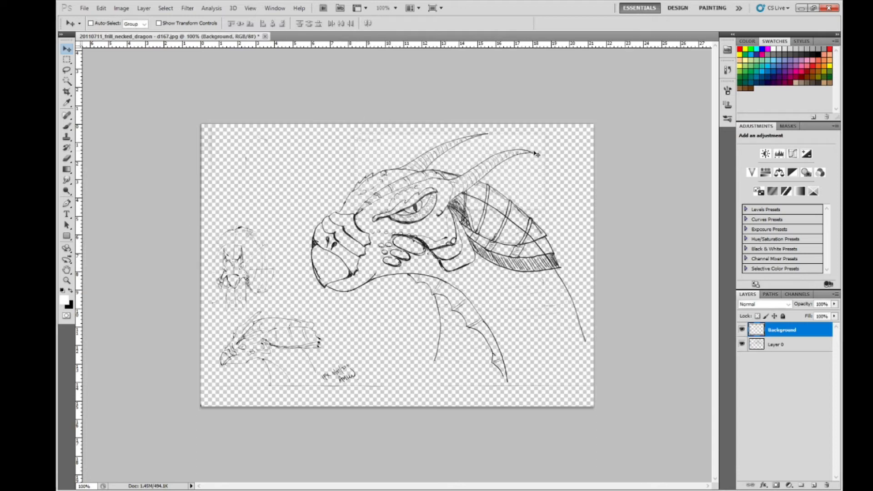
drag(770, 336, 768, 354)
Rename the frill-necked dragon's Layer 0 as "line art".
click(771, 329)
double_click(771, 328)
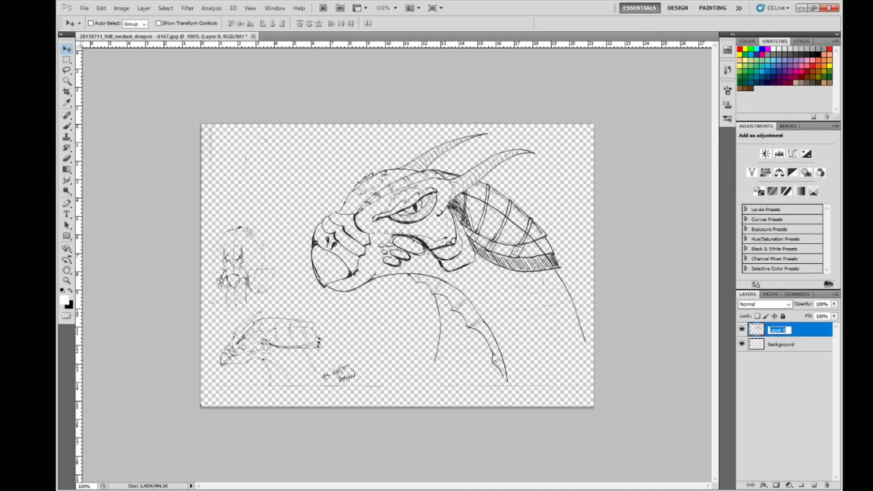
key(Return)
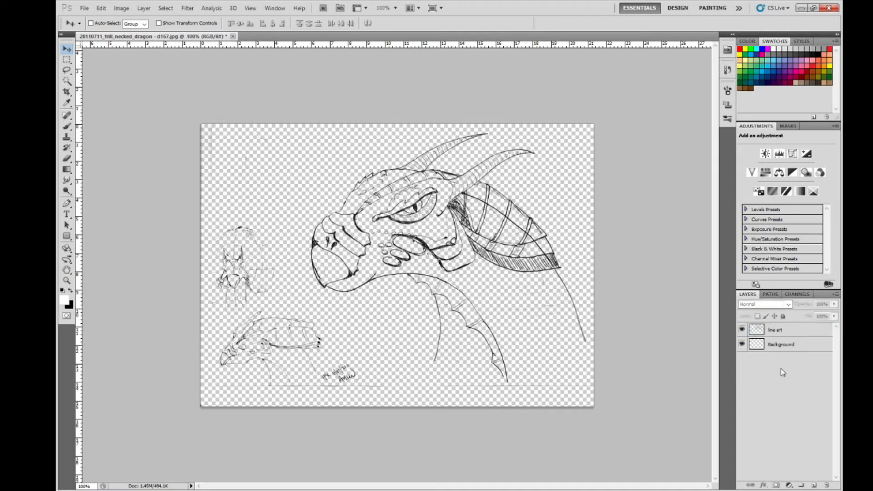
Fill the frill-necked dragon's Background layer with the white foreground color, and toggle its visibility to check the separated lines.
click(778, 344)
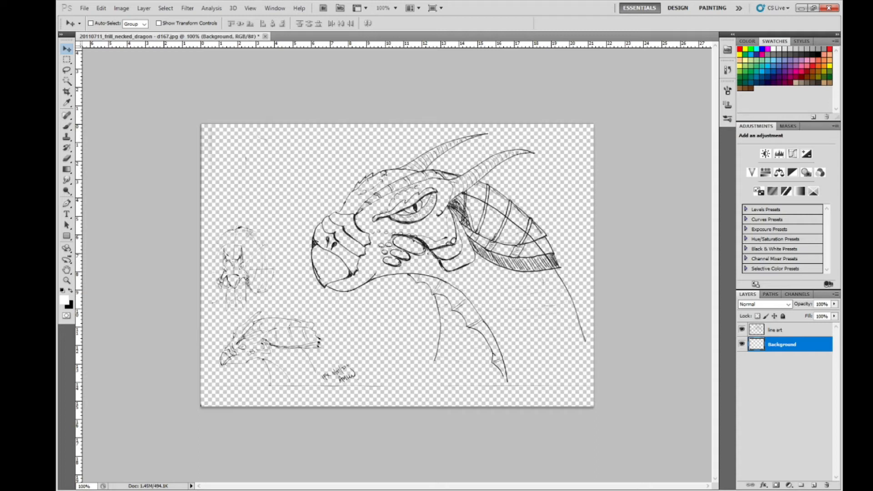
key(shift+F5)
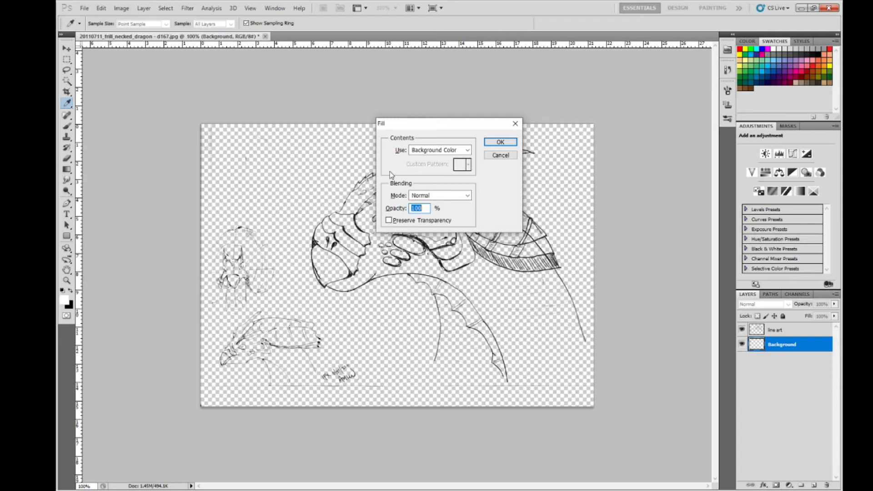
click(440, 150)
click(434, 166)
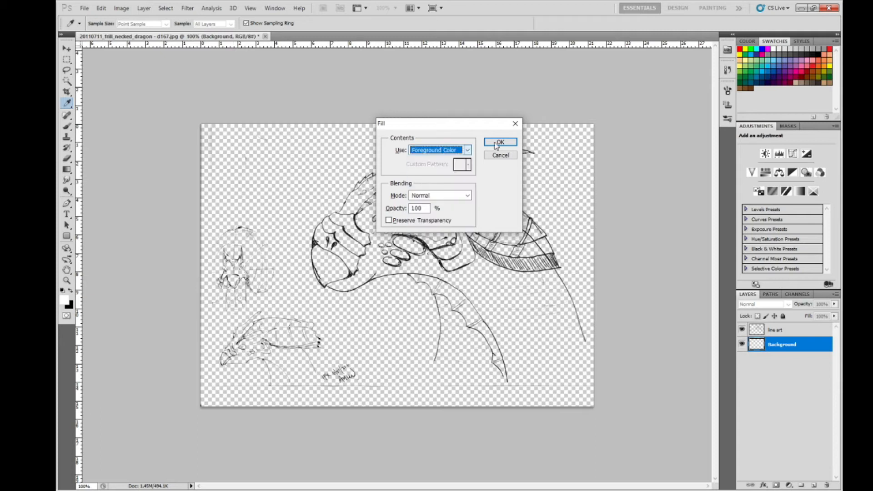
click(500, 142)
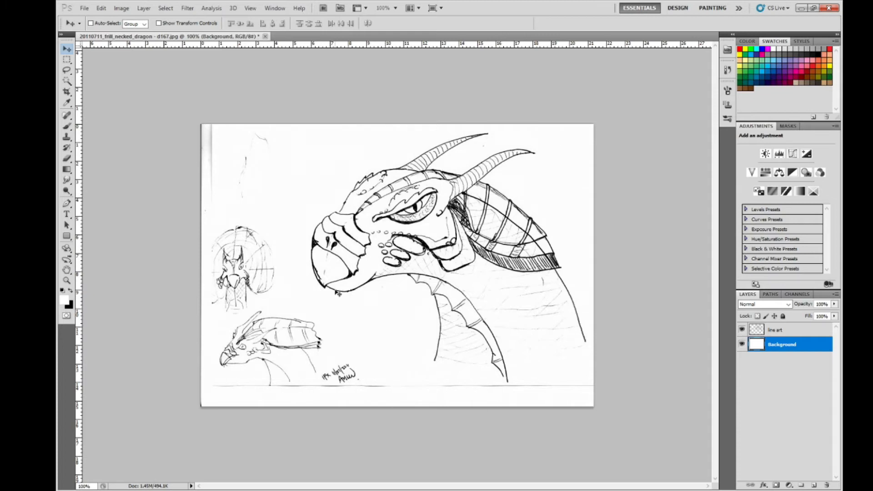
click(742, 344)
click(742, 344)
Create a new layer named "colour" between the "line art" and Background layers.
key(ctrl+shift+alt+n)
double_click(778, 344)
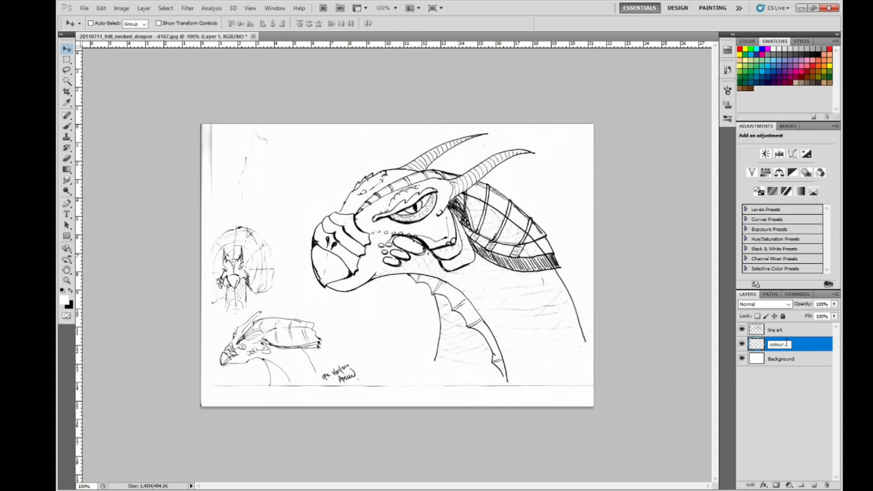
click(793, 405)
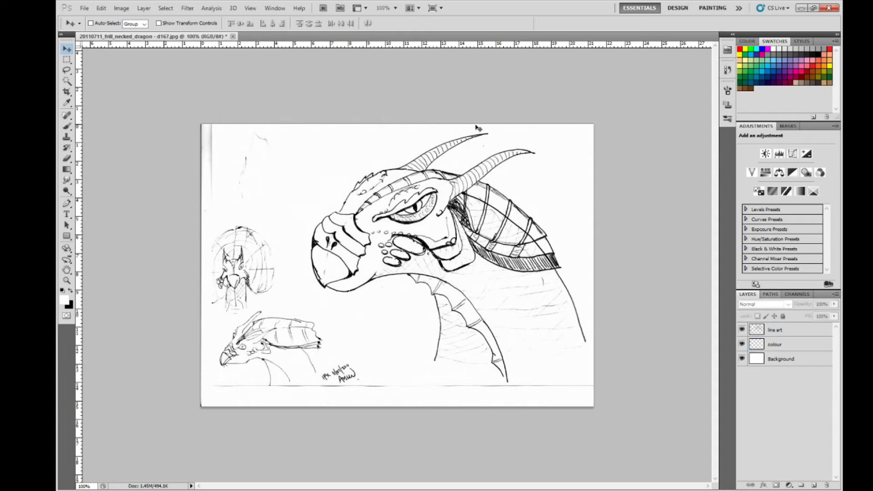
Set the foreground color to green and give the Brush tool the 36 px Flat Point bristle tip.
click(747, 71)
click(68, 127)
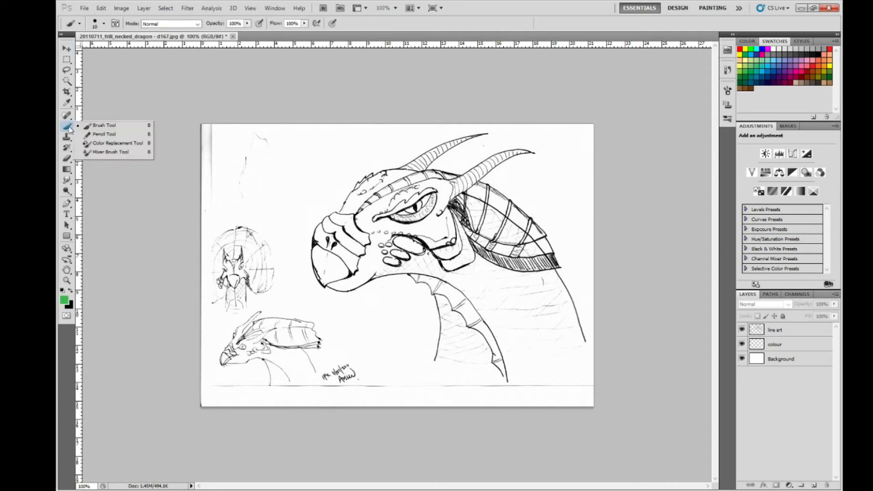
click(87, 127)
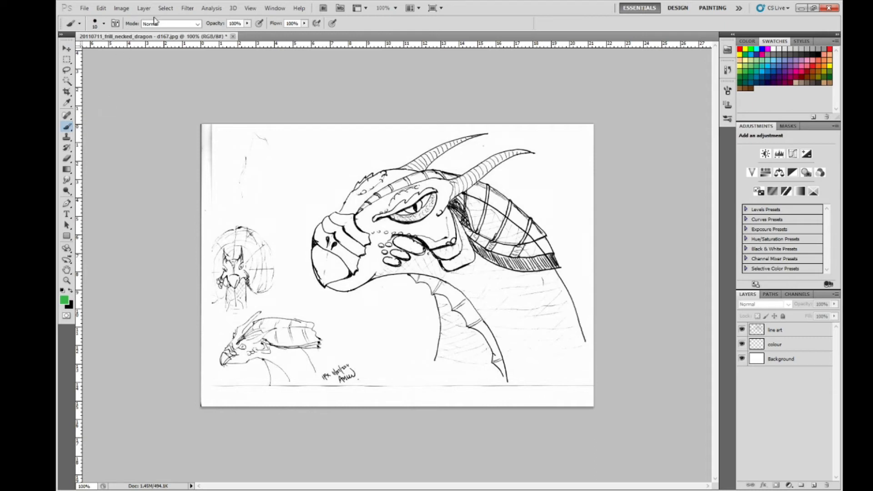
click(272, 8)
click(263, 8)
click(251, 8)
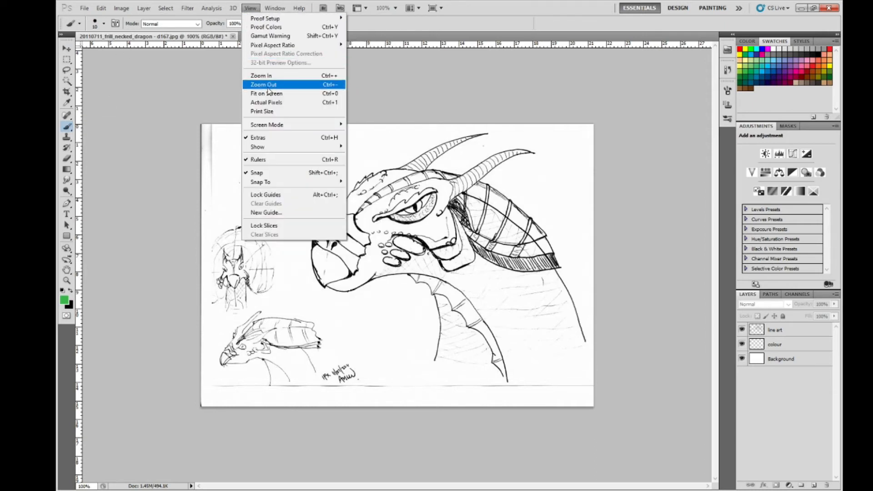
mouse_move(275, 8)
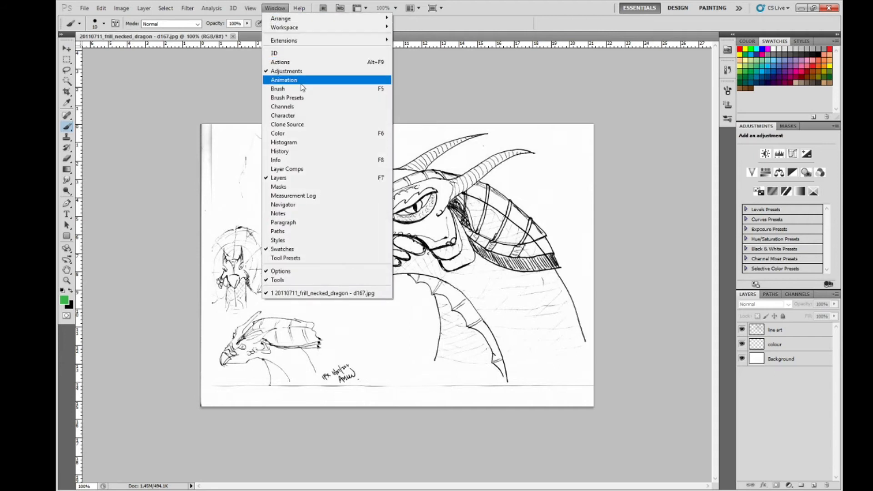
click(335, 89)
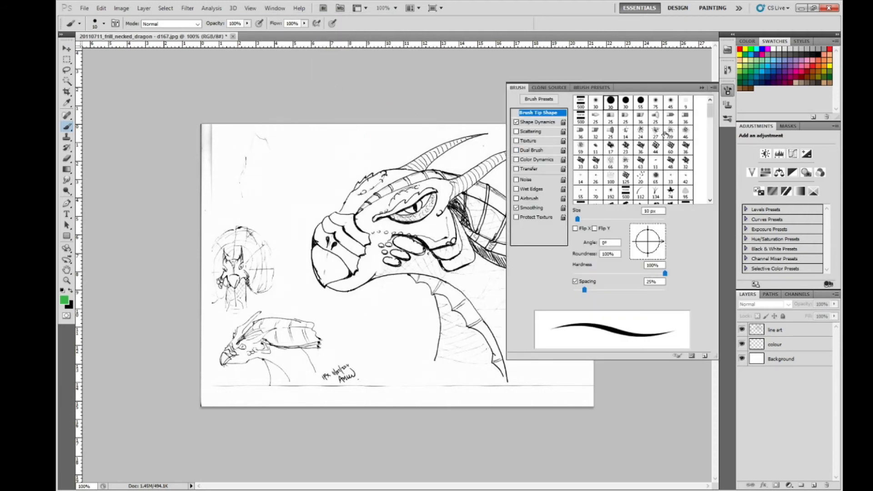
click(672, 119)
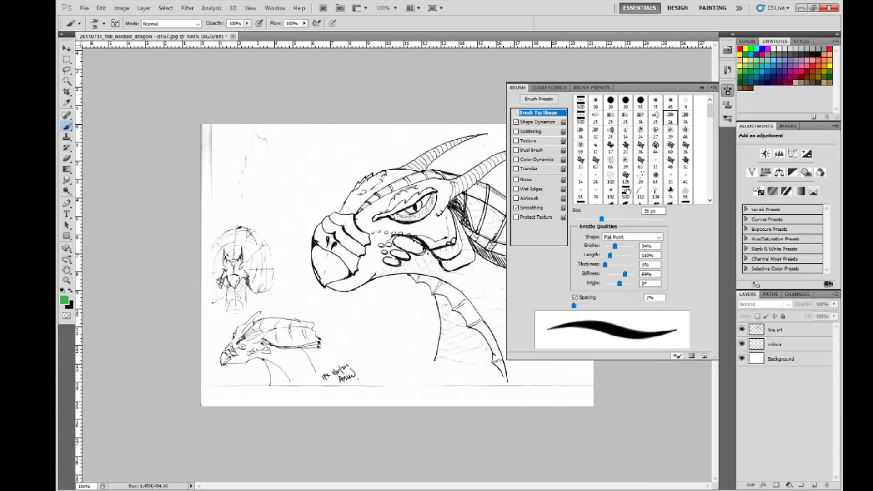
click(440, 95)
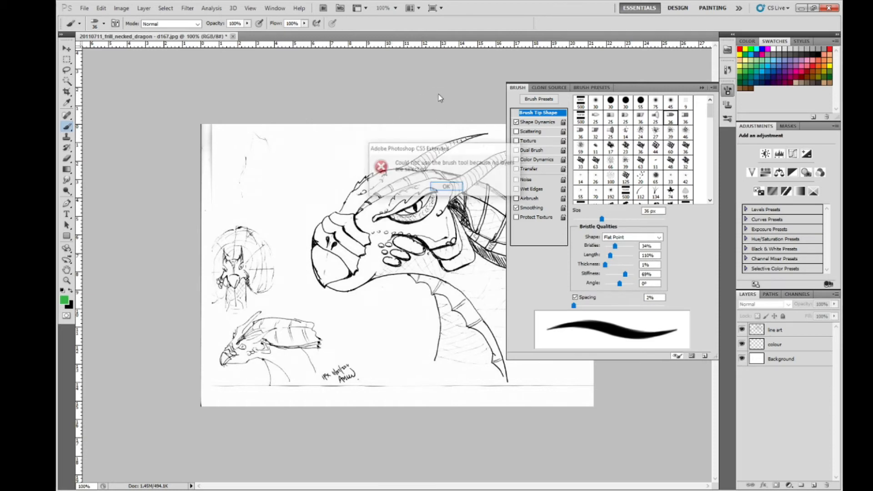
click(445, 185)
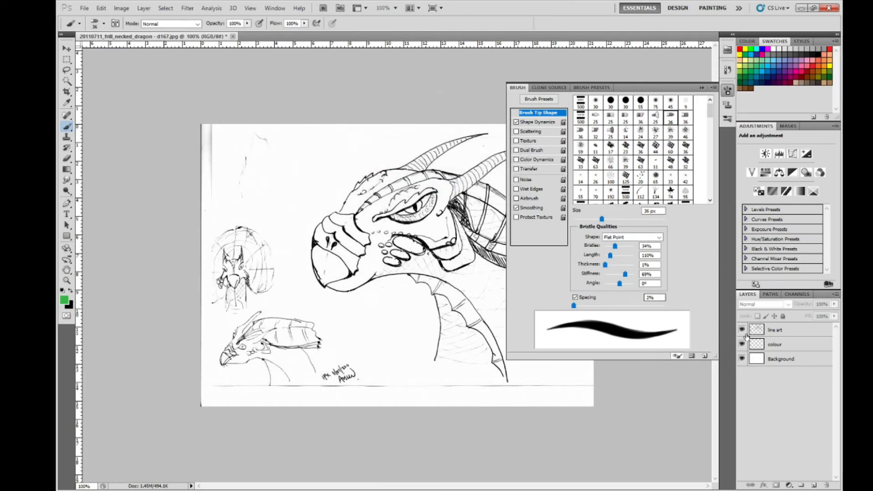
Paint the large dragon's head and both horns green on the "colour" layer.
click(776, 344)
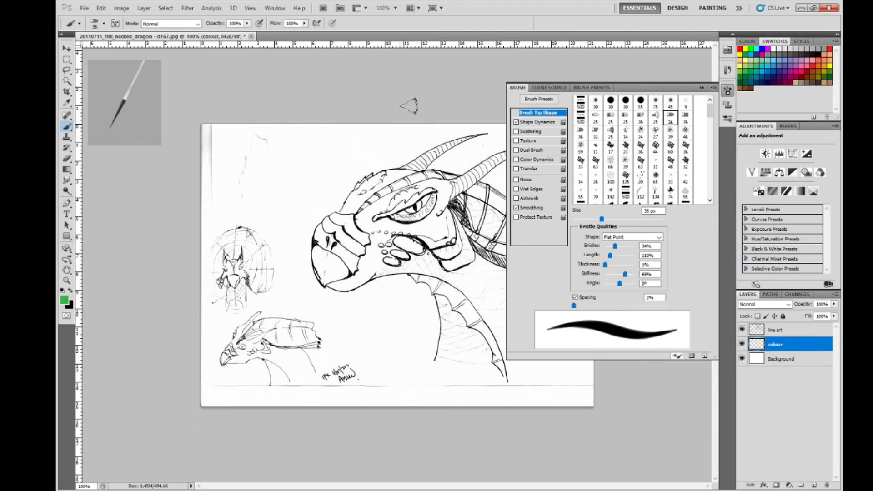
mouse_move(331, 242)
mouse_down()
mouse_move(318, 261)
mouse_move(330, 250)
mouse_move(324, 272)
mouse_move(335, 282)
mouse_move(351, 272)
mouse_move(332, 282)
mouse_move(334, 237)
mouse_move(320, 241)
mouse_move(323, 228)
mouse_move(350, 212)
mouse_move(364, 218)
mouse_move(372, 243)
mouse_move(355, 273)
mouse_move(337, 243)
mouse_move(348, 219)
mouse_move(367, 255)
mouse_move(351, 262)
mouse_move(358, 271)
mouse_move(321, 269)
mouse_up()
mouse_move(365, 211)
mouse_down()
mouse_move(350, 207)
mouse_move(380, 175)
mouse_move(377, 191)
mouse_move(493, 136)
mouse_move(474, 142)
mouse_up()
mouse_move(412, 184)
mouse_down()
mouse_move(429, 174)
mouse_move(371, 225)
mouse_up()
mouse_move(348, 280)
mouse_down()
mouse_move(342, 291)
mouse_move(364, 273)
mouse_move(382, 272)
mouse_move(387, 218)
mouse_move(473, 268)
mouse_move(455, 209)
mouse_move(471, 268)
mouse_move(482, 260)
mouse_move(448, 241)
mouse_move(442, 203)
mouse_move(432, 216)
mouse_move(448, 241)
mouse_move(409, 237)
mouse_move(439, 195)
mouse_move(401, 202)
mouse_move(457, 181)
mouse_move(454, 201)
mouse_up()
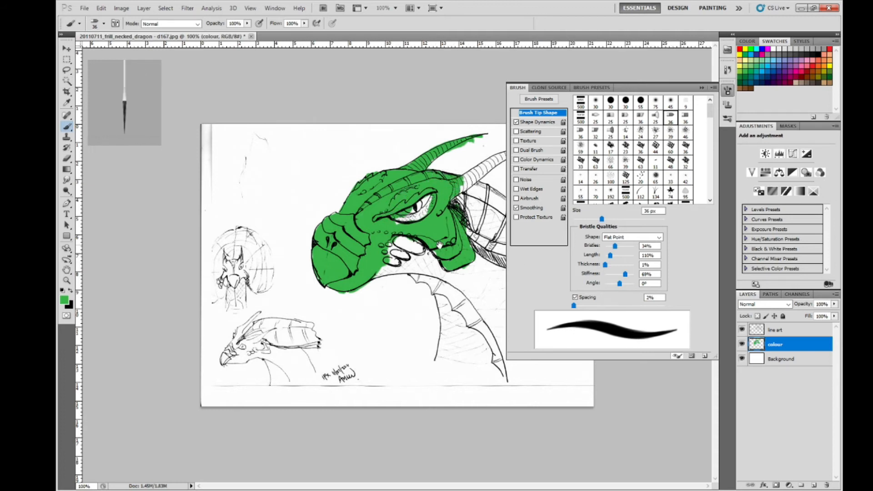
click(702, 87)
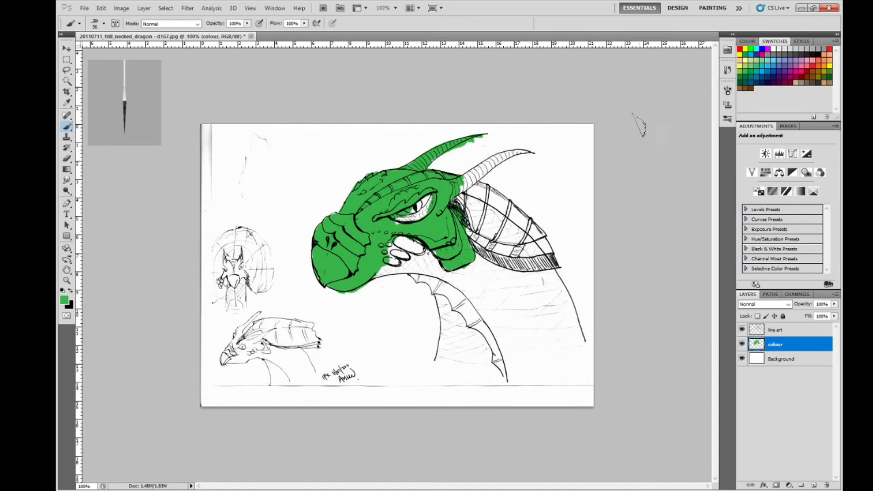
mouse_move(471, 200)
mouse_down()
mouse_move(491, 175)
mouse_move(480, 187)
mouse_move(539, 151)
mouse_up()
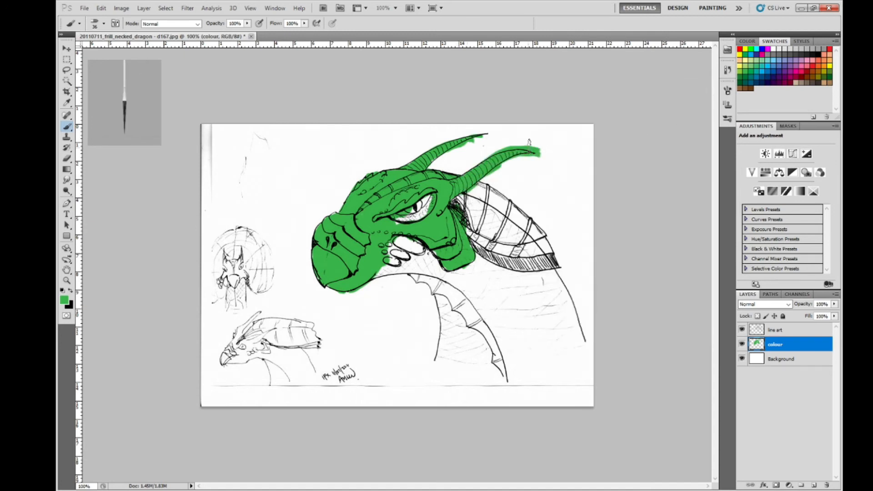
Switch the Brush tool to a hard round tip, test it with one green dab above the horns, and undo the dab.
scroll(529, 142, up, 5)
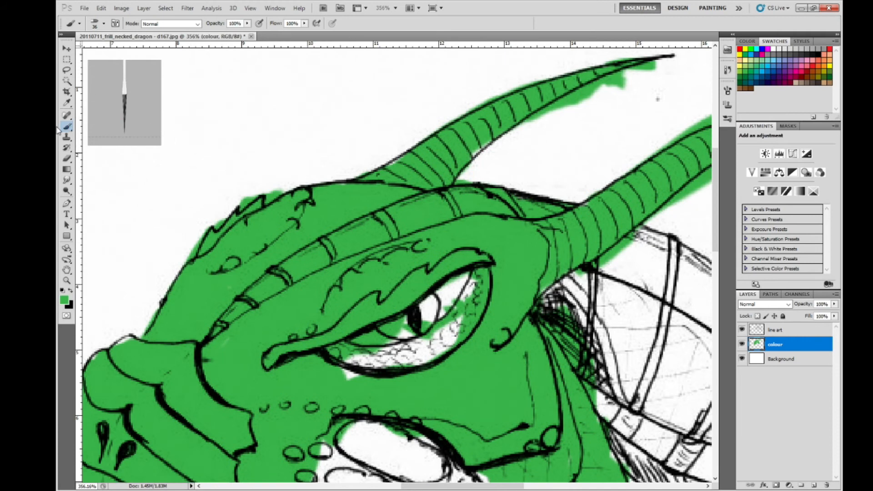
click(67, 129)
click(104, 125)
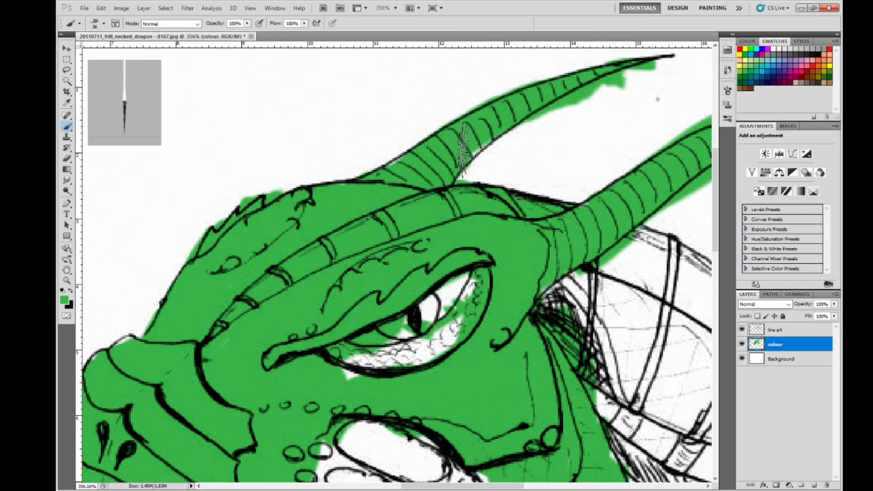
click(105, 24)
click(114, 95)
click(144, 95)
click(458, 66)
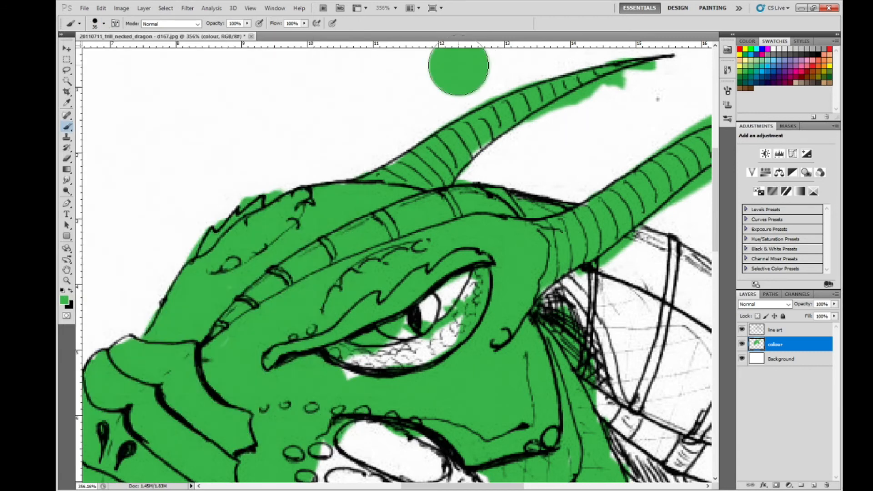
key(ctrl+z)
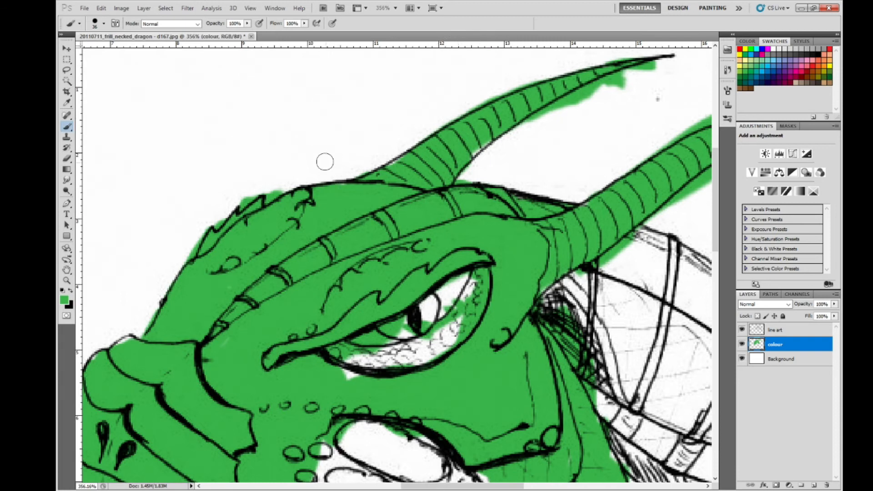
Erase the green overspill outside the dragon's head outline along the crest and jaw, and inside the eye.
key(p)
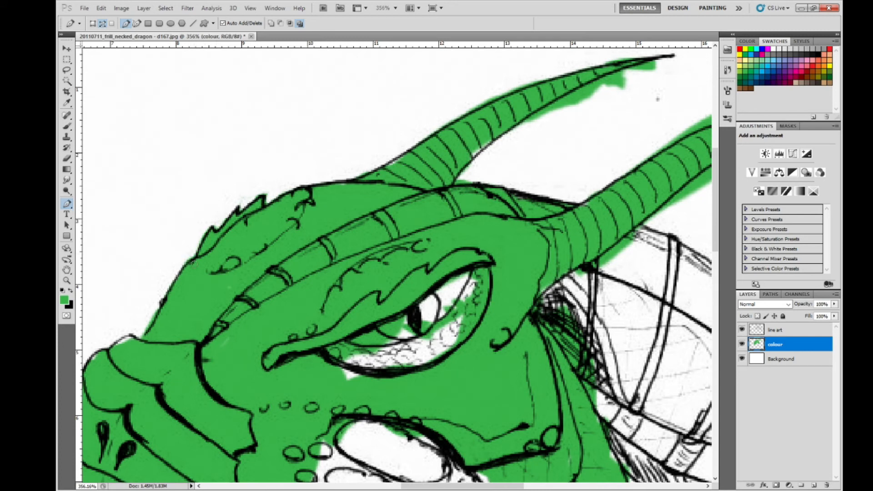
drag(162, 298, 281, 99)
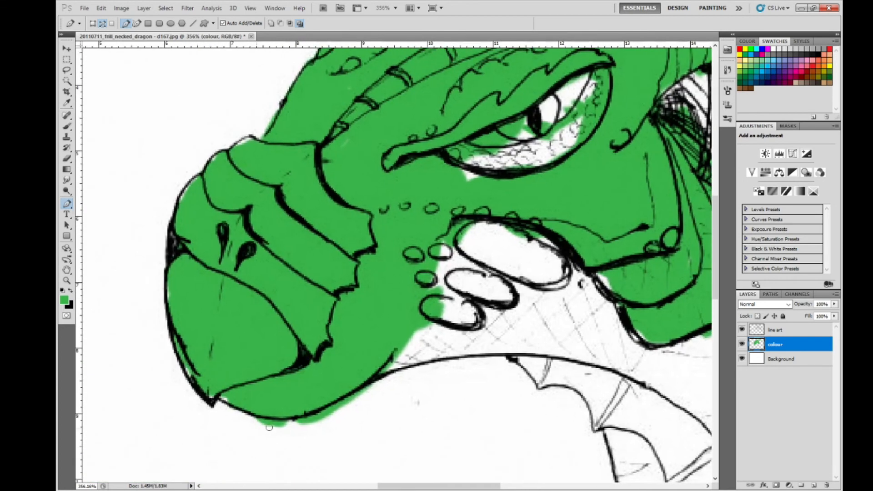
mouse_move(272, 423)
mouse_down()
mouse_move(330, 408)
mouse_move(327, 415)
mouse_move(372, 387)
mouse_up()
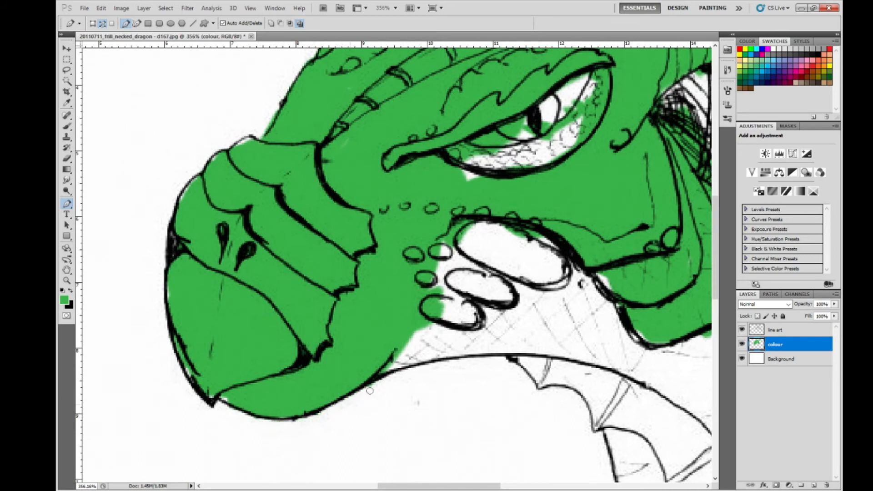
drag(504, 283, 332, 327)
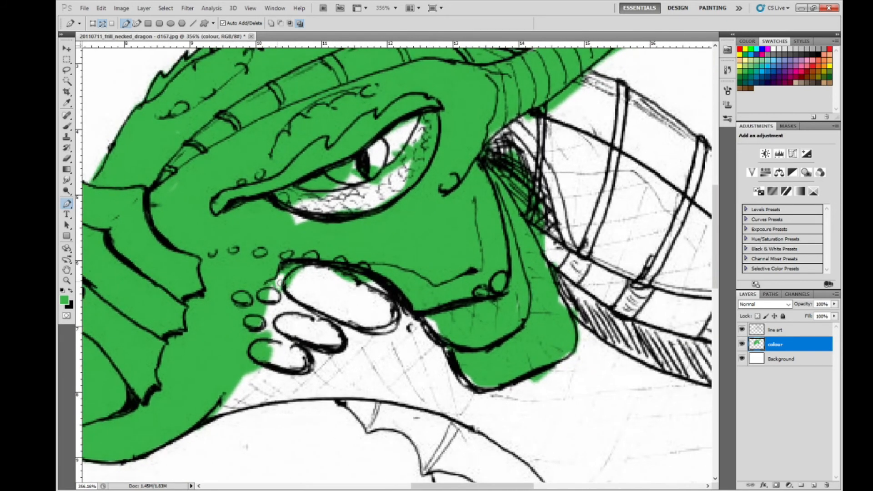
mouse_move(344, 274)
mouse_down()
mouse_move(363, 278)
mouse_move(356, 268)
mouse_move(348, 346)
mouse_up()
mouse_move(294, 272)
mouse_down()
mouse_move(276, 274)
mouse_move(348, 250)
mouse_move(404, 264)
mouse_move(425, 196)
mouse_move(405, 202)
mouse_move(405, 252)
mouse_move(408, 215)
mouse_move(410, 235)
mouse_up()
mouse_move(437, 201)
mouse_down()
mouse_move(405, 236)
mouse_move(276, 272)
mouse_move(250, 294)
mouse_up()
mouse_move(361, 276)
mouse_down()
mouse_move(331, 293)
mouse_move(505, 165)
mouse_move(591, 150)
mouse_move(515, 161)
mouse_up()
drag(392, 277, 621, 94)
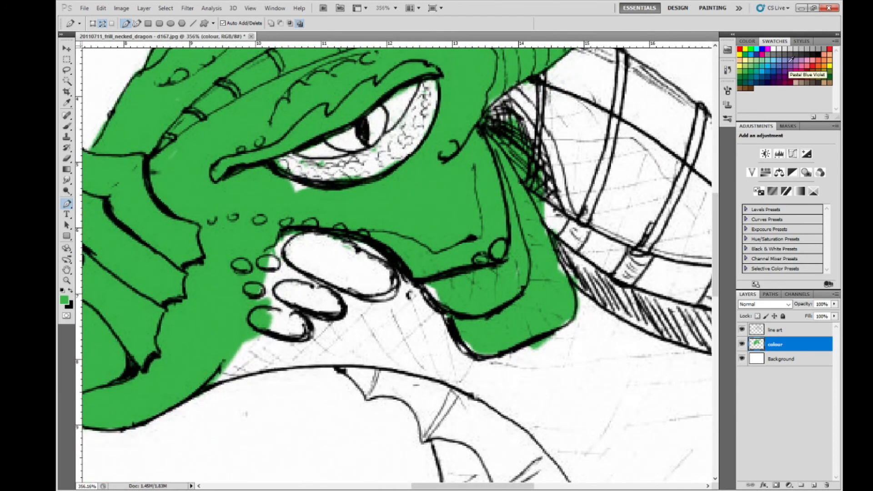
With a smaller brush, paint the dragon's iris Pure Red Orange and the scaly skin beneath the eye dark green.
double_click(821, 63)
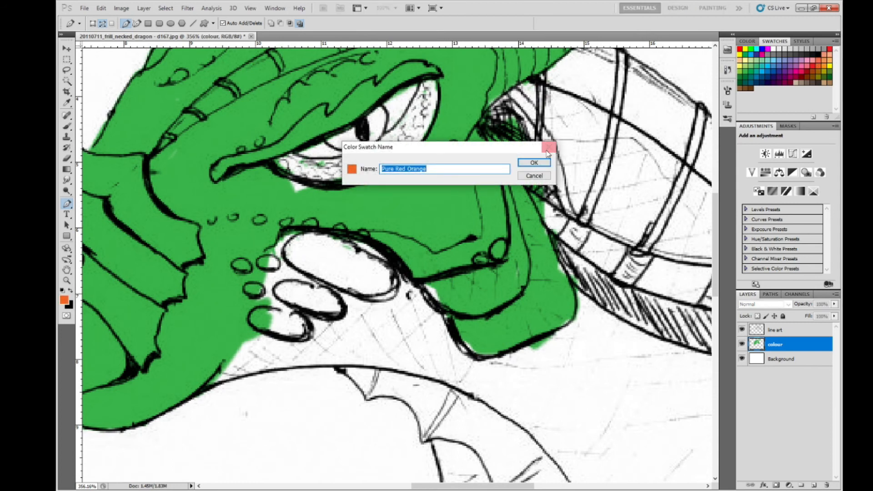
click(531, 163)
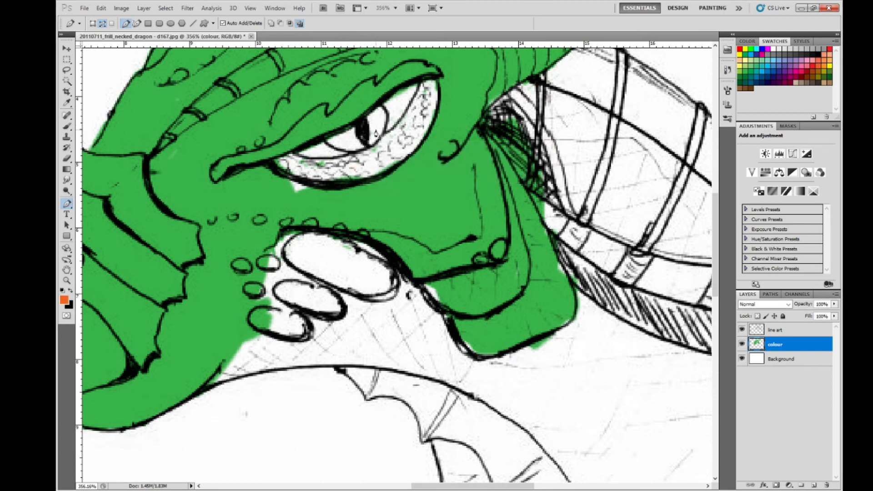
click(67, 127)
key(bracketleft)
key(bracketleft)
key(bracketleft)
key(bracketleft)
key(bracketleft)
key(bracketleft)
key(bracketleft)
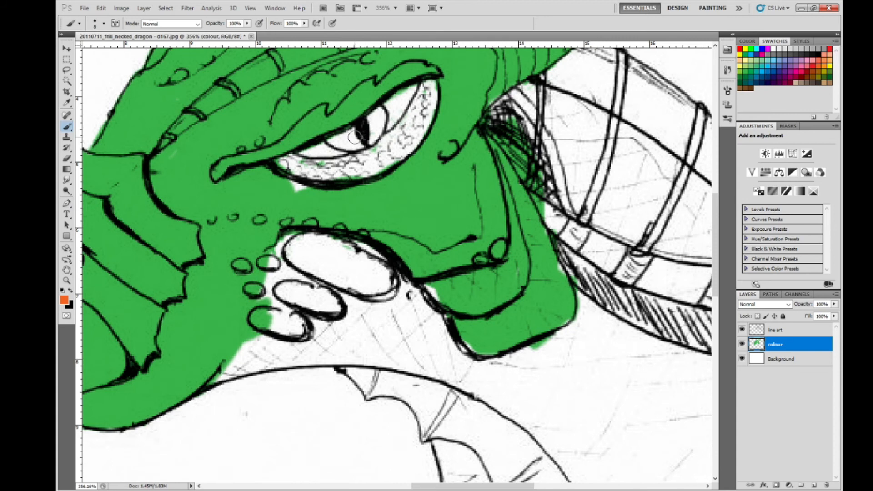
mouse_move(368, 133)
mouse_down()
mouse_move(357, 137)
mouse_move(378, 112)
mouse_move(366, 142)
mouse_move(334, 140)
mouse_move(360, 128)
mouse_up()
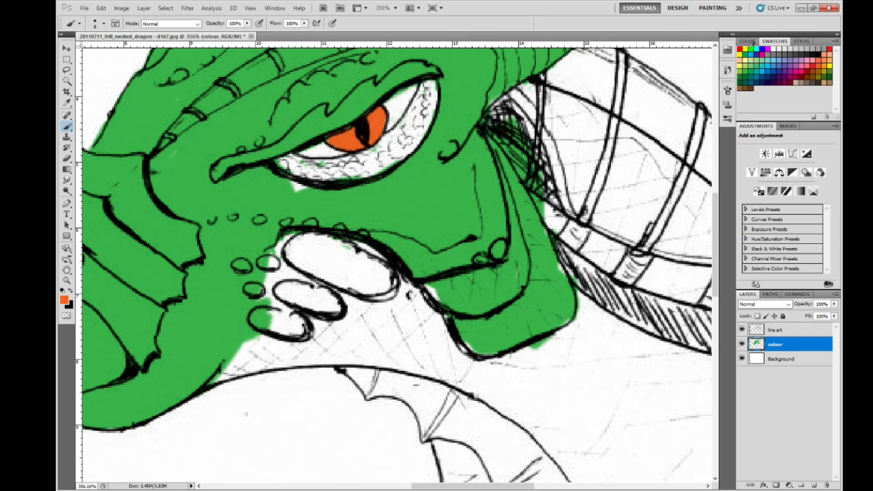
click(835, 73)
mouse_move(353, 164)
mouse_down()
mouse_move(409, 146)
mouse_move(434, 91)
mouse_move(428, 88)
mouse_move(409, 121)
mouse_move(422, 93)
mouse_move(406, 131)
mouse_move(413, 122)
mouse_move(354, 170)
mouse_move(284, 164)
mouse_move(371, 166)
mouse_move(334, 172)
mouse_move(296, 162)
mouse_move(343, 161)
mouse_up()
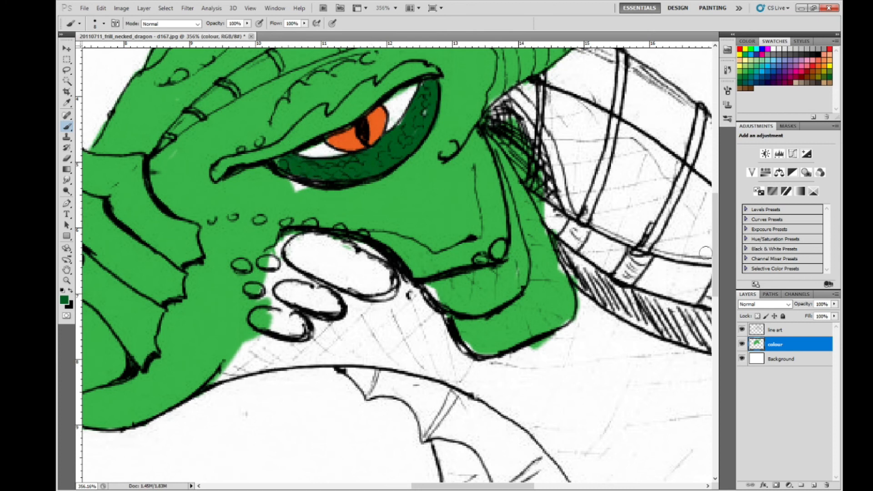
Cycle the "line art" layer through blending modes from Multiply, including Color Burn, Darker Color, Overlay and Color, and return it to Normal.
click(777, 329)
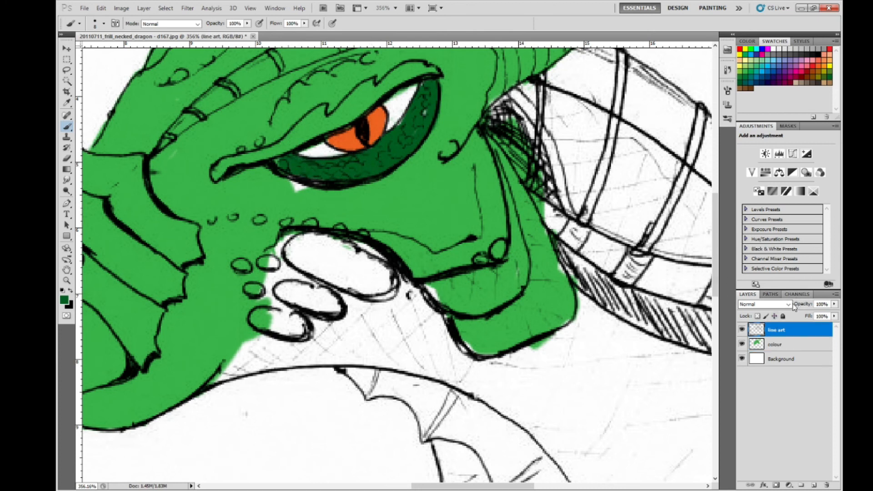
click(789, 304)
click(764, 94)
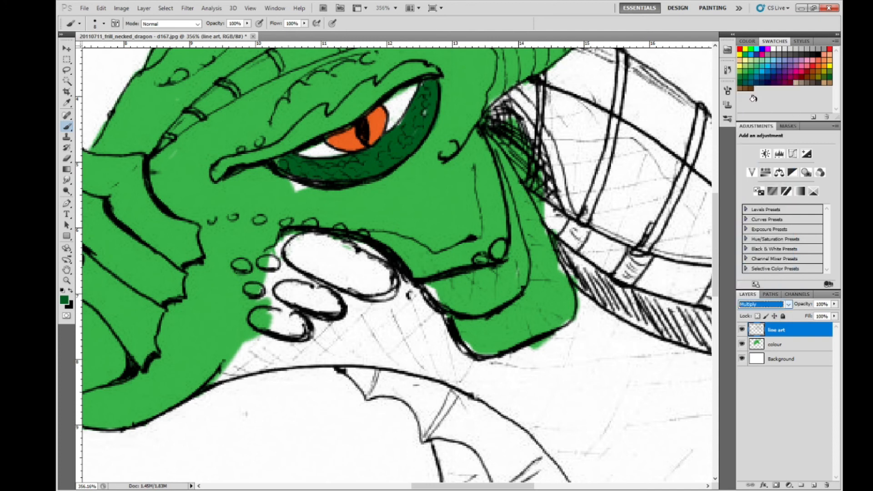
key(Down)
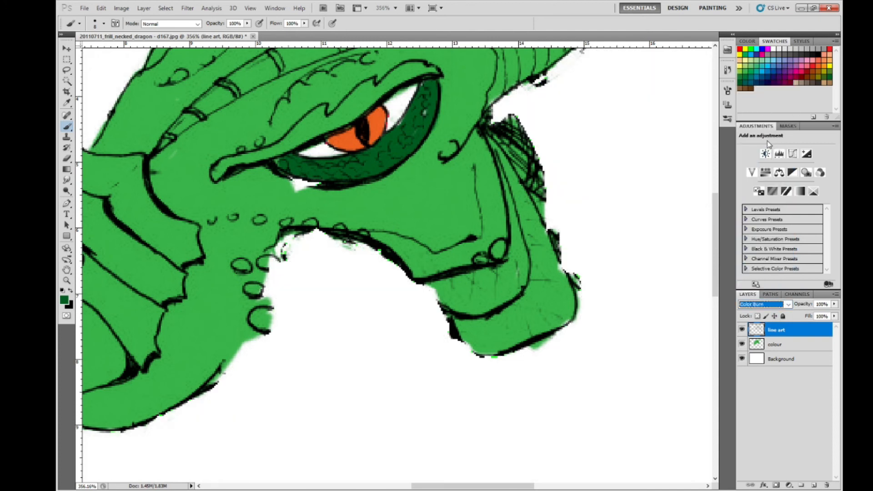
key(Down)
key(Down)
key(Down)
key(Down)
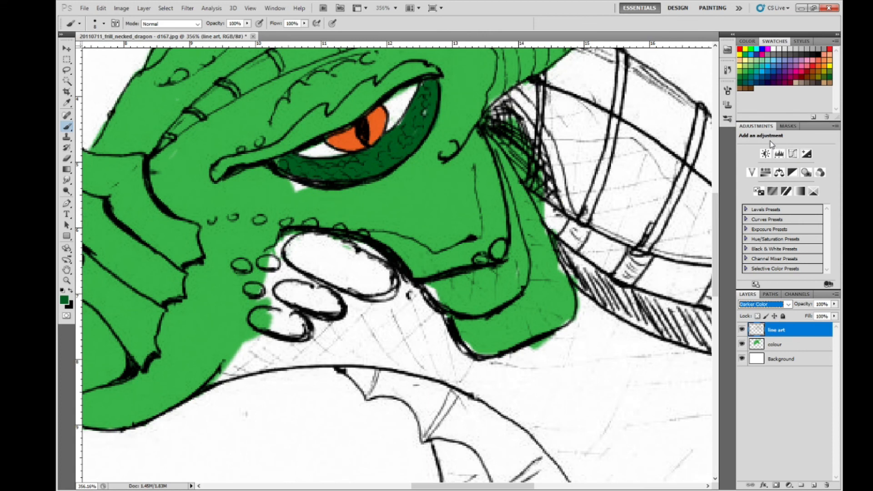
key(Down)
key(Down)
key(Down)
key(Down)
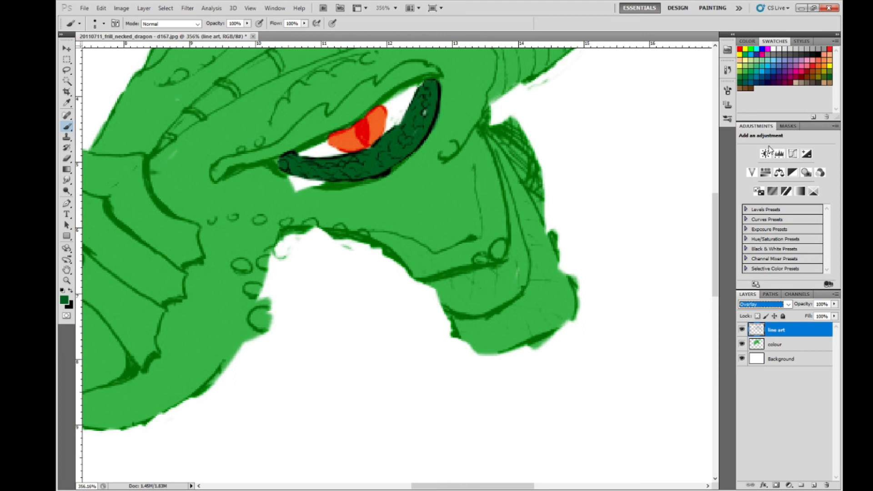
key(Down)
key(Down)
key(Down)
key(Down)
key(Down)
key(Down)
key(Down)
key(Down)
key(Down)
key(Down)
key(Down)
key(Down)
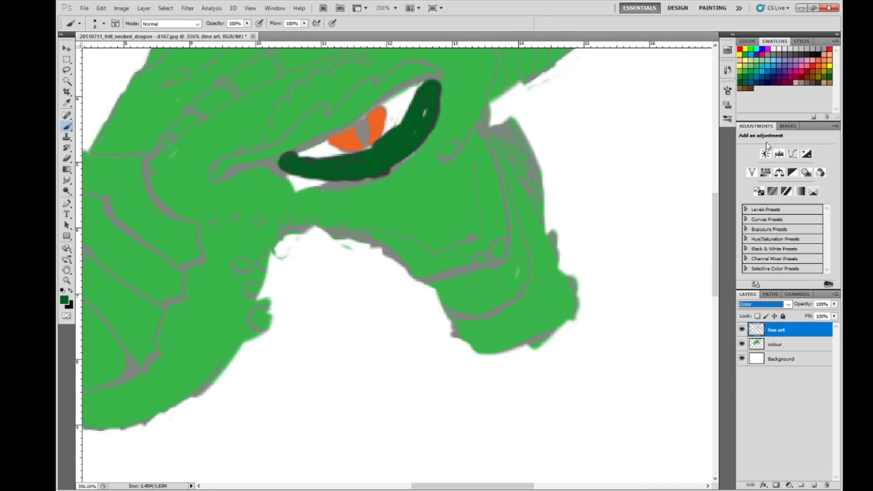
key(Down)
key(Down)
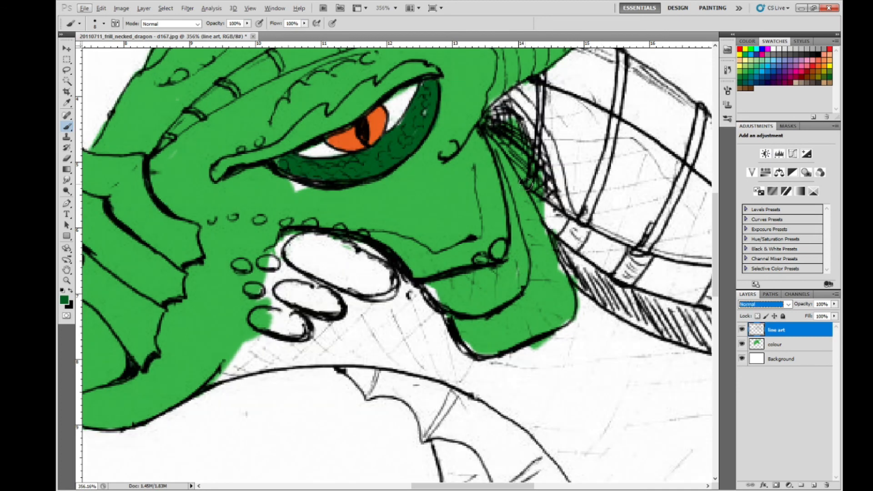
Switch to the Move tool and examine the partly coloured dragon in the whole drawing.
click(67, 48)
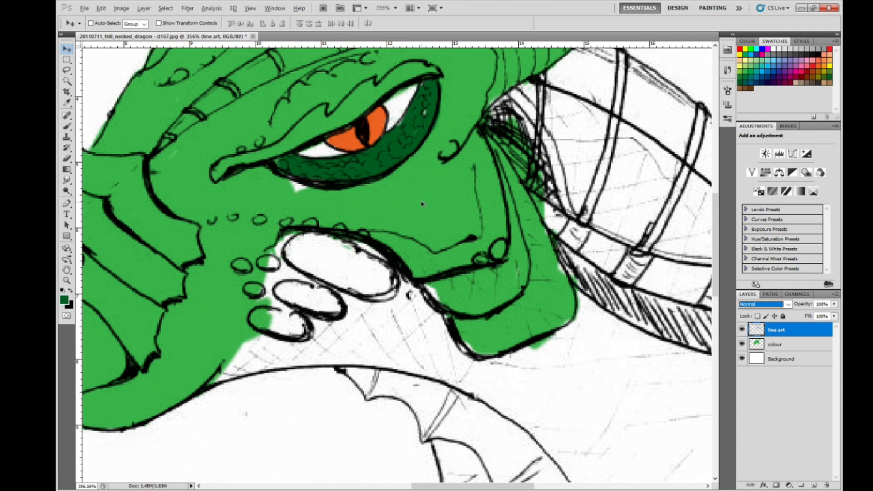
key(alt)
key(alt)
key(alt)
key(alt)
click(594, 51)
scroll(590, 51, down, 6)
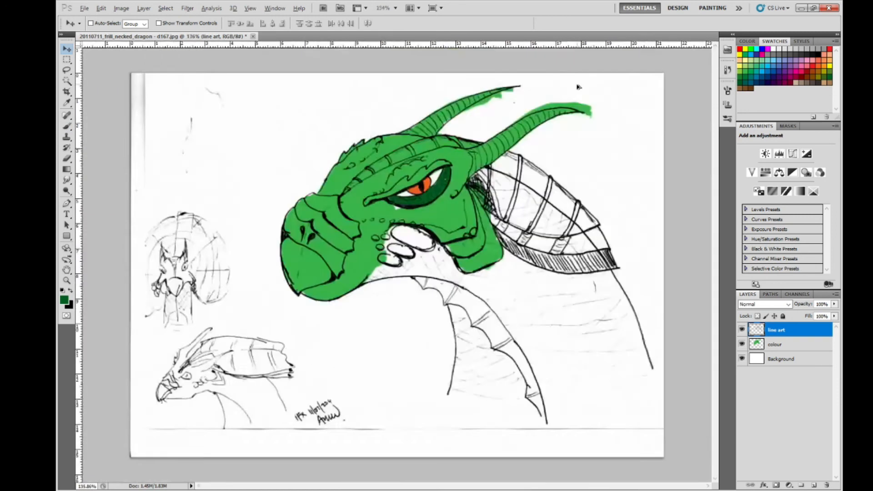